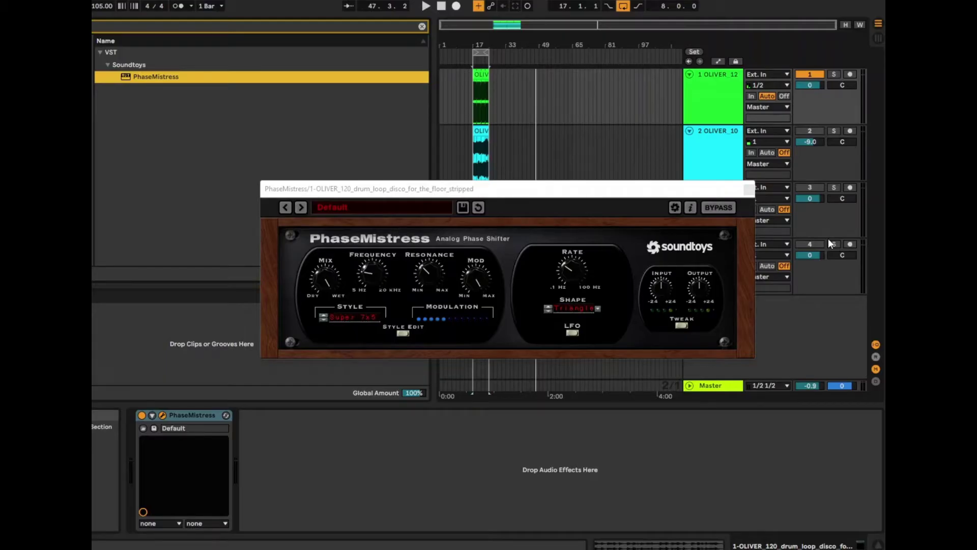
Stop the drum loop and reset playback to 1.1.1, with PhaseMistress on its Default preset
left_click(331, 297)
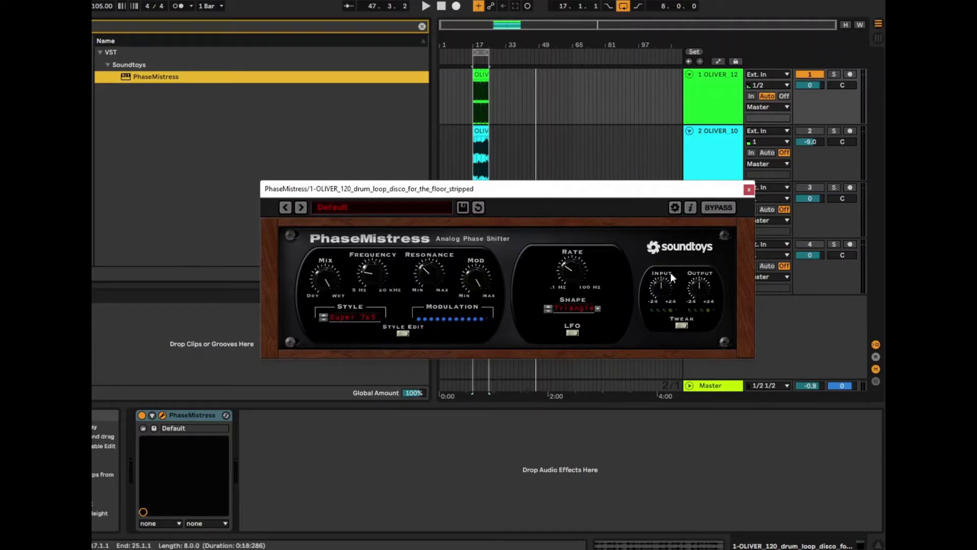
left_click(440, 6)
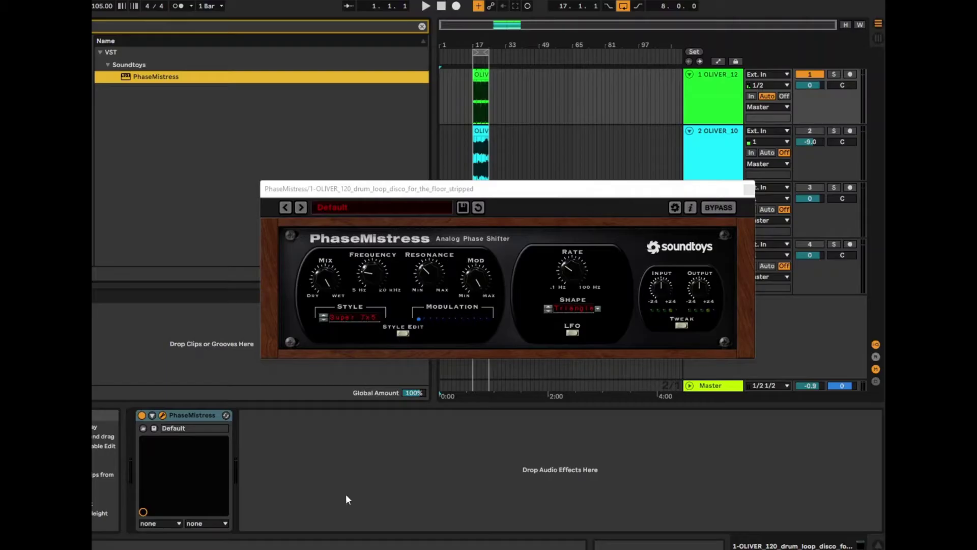
Play the drum loop with PhaseMistress bypassed, then switch the effect back on
left_click(140, 415)
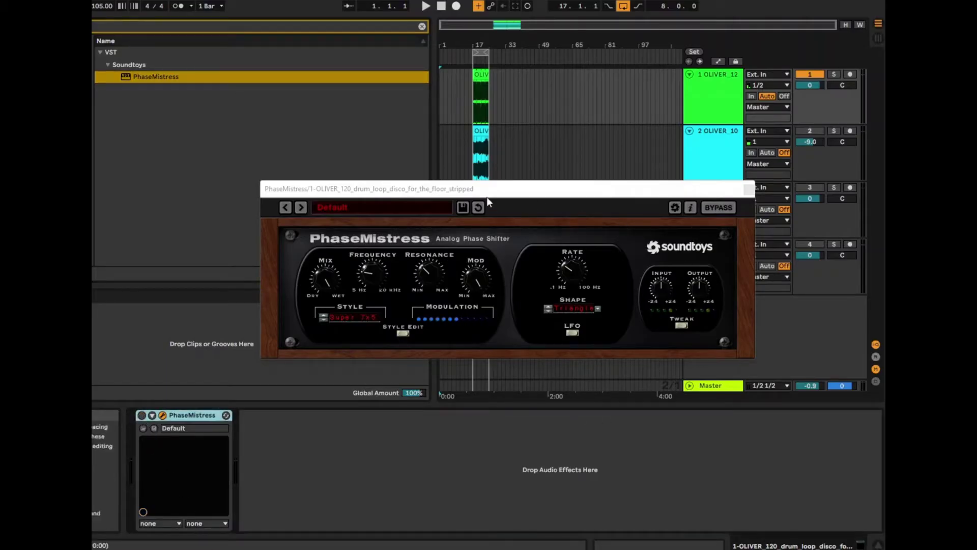
left_click(740, 76)
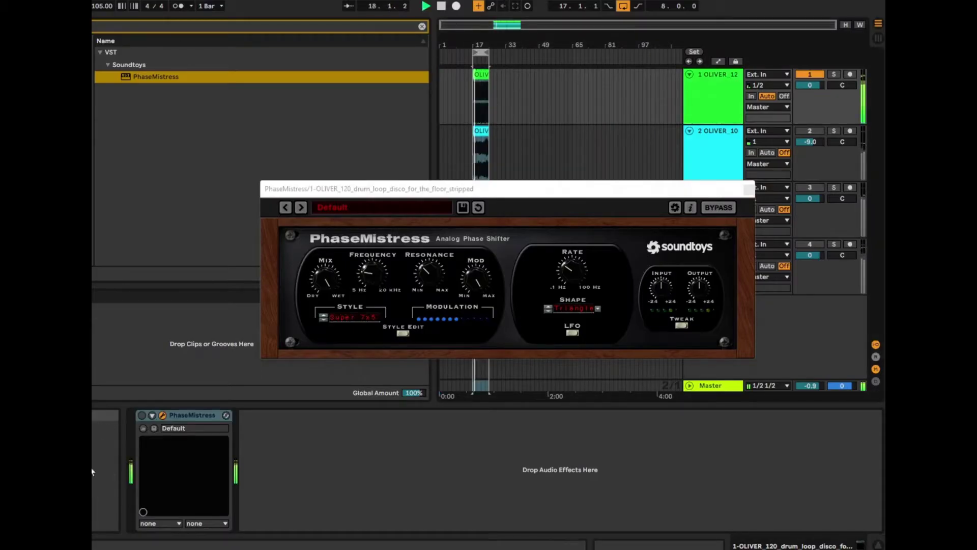
left_click(142, 415)
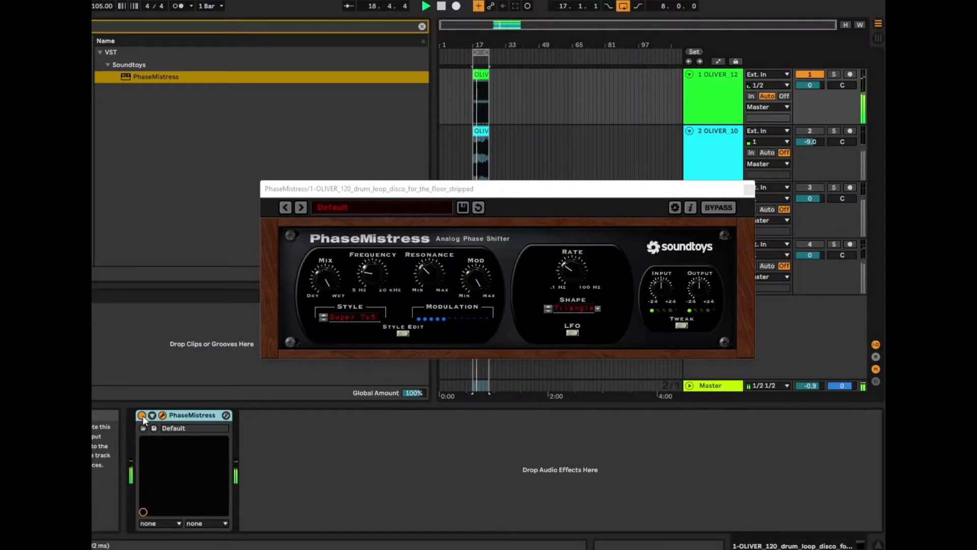
Browse the PhaseMistress preset folders and close the list, keeping the Default preset
left_click(351, 209)
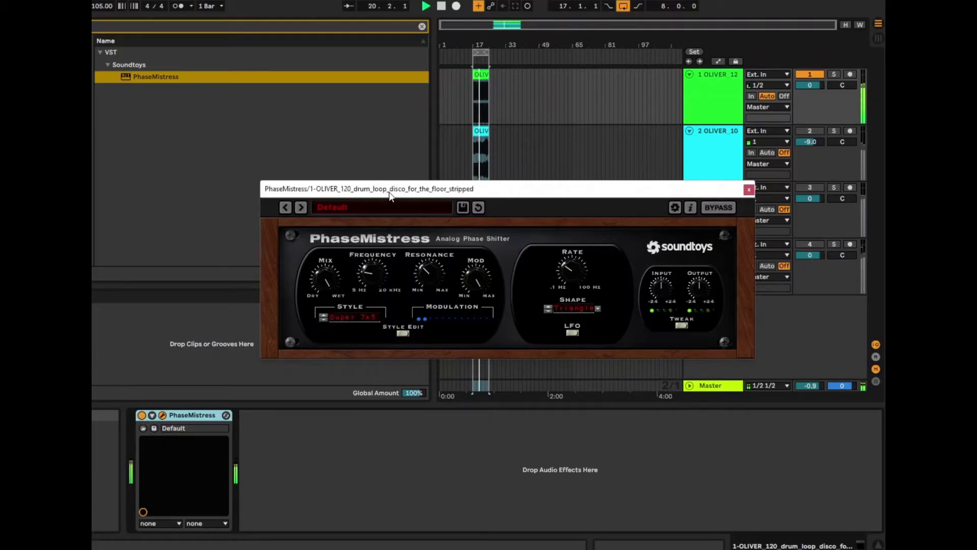
left_click(355, 209)
mouse_move(380, 257)
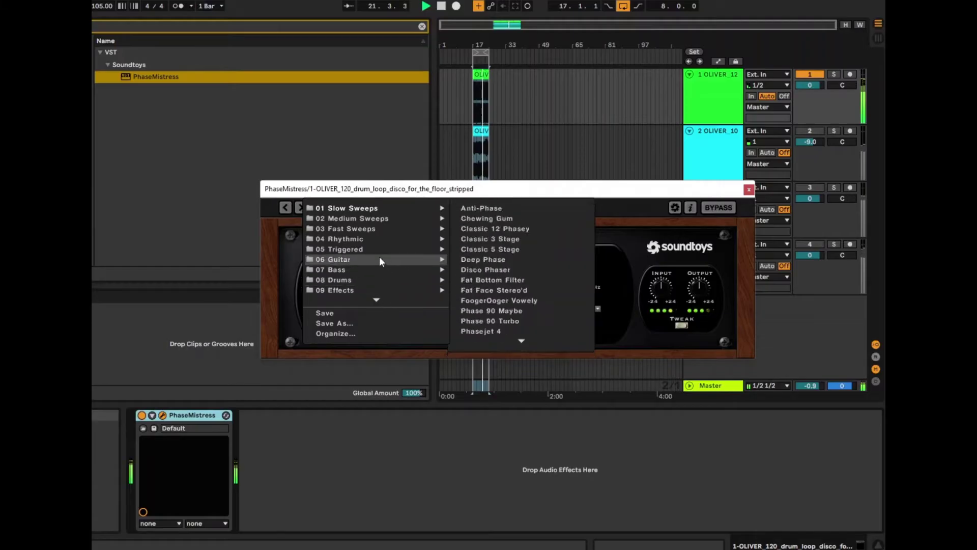
mouse_move(388, 290)
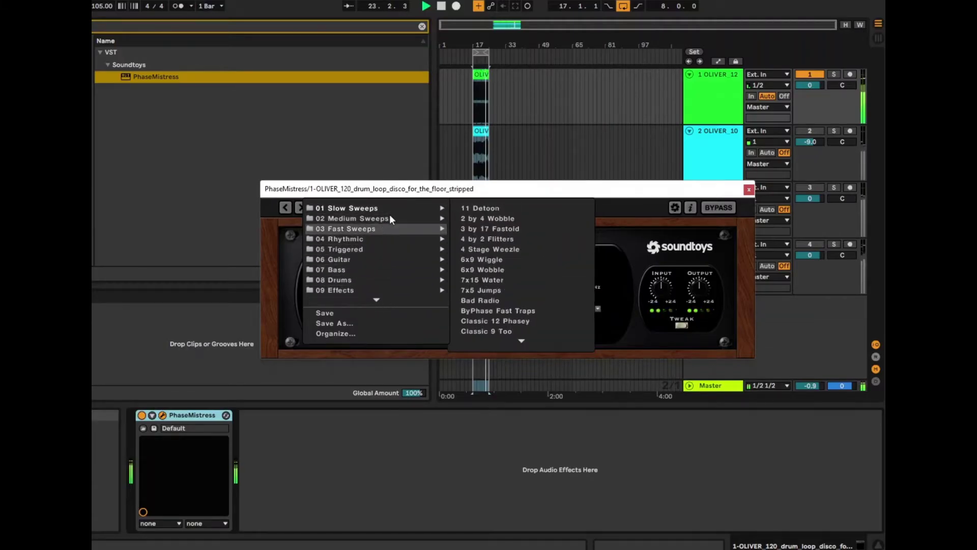
mouse_move(327, 274)
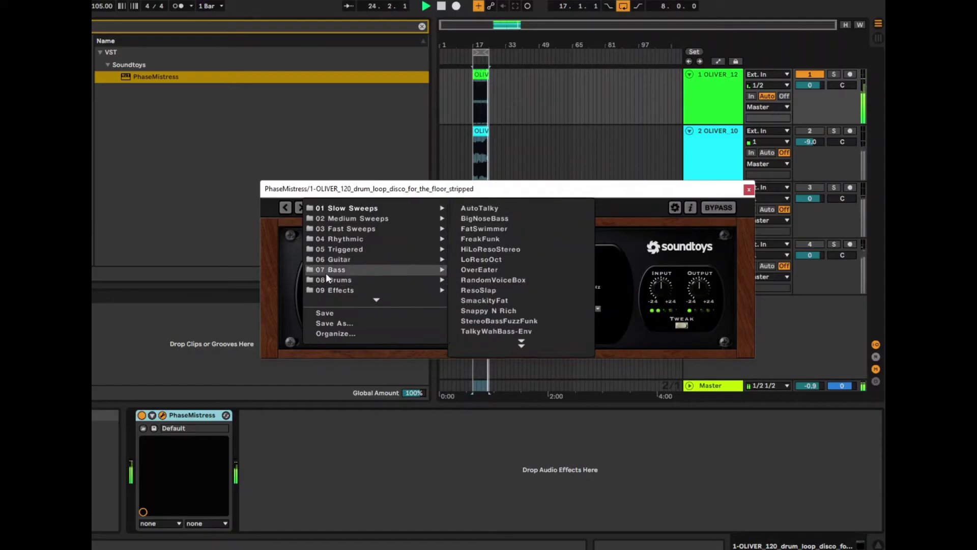
mouse_move(399, 212)
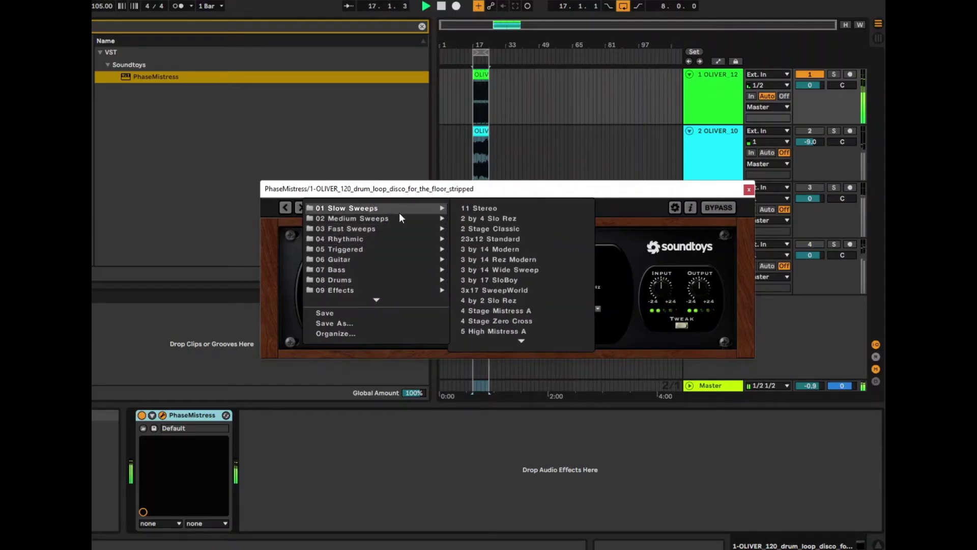
mouse_move(366, 229)
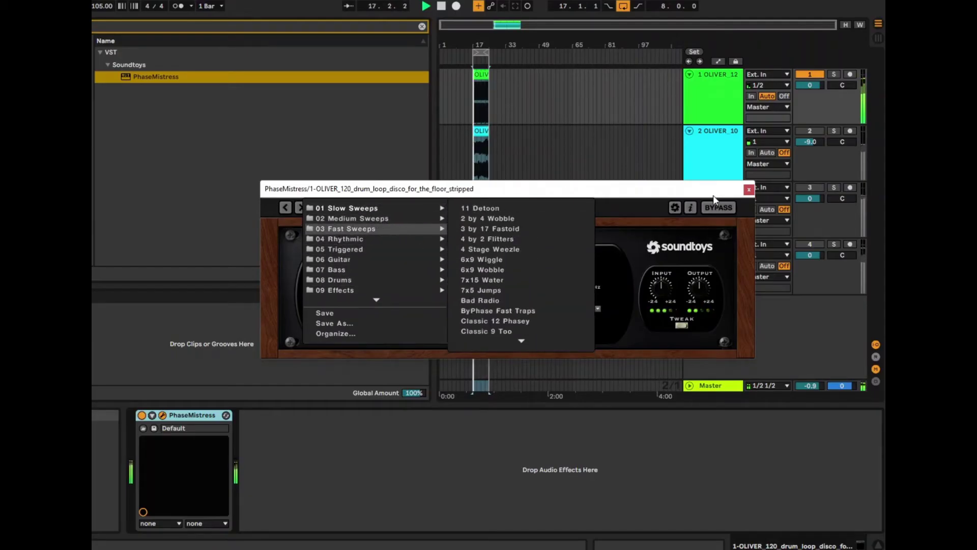
left_click(623, 207)
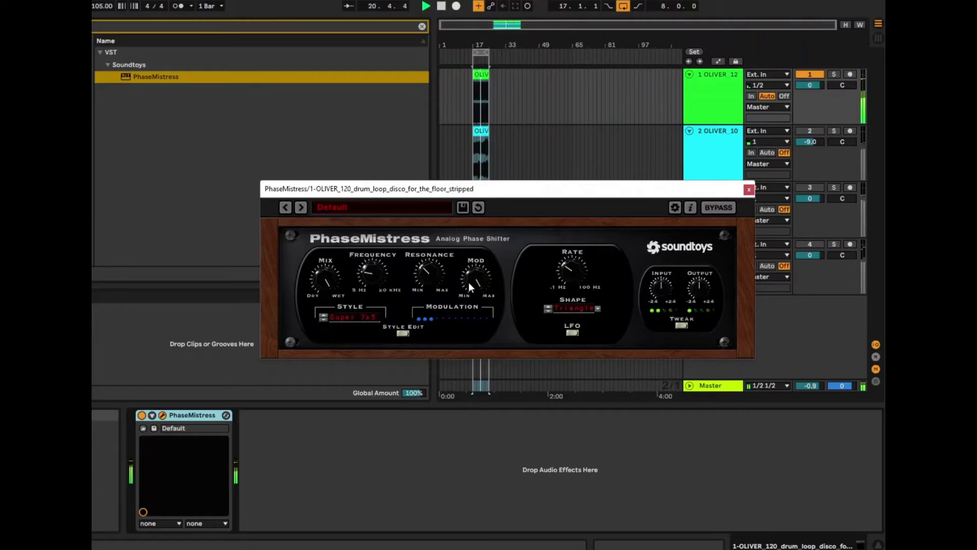
Sweep the Mix, move the plugin window to reveal track 3, then raise Mix toward wet
left_click_drag(322, 277, 337, 360)
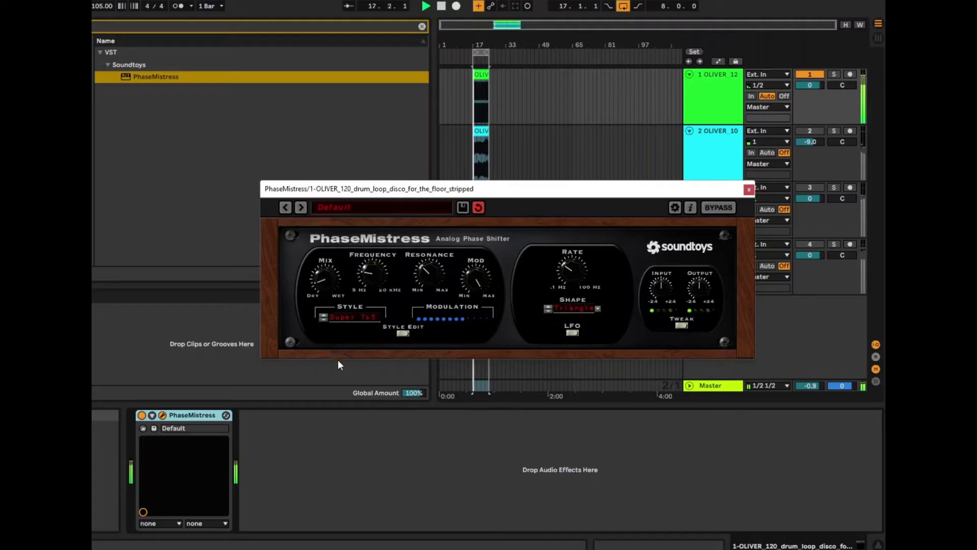
left_click_drag(393, 189, 368, 214)
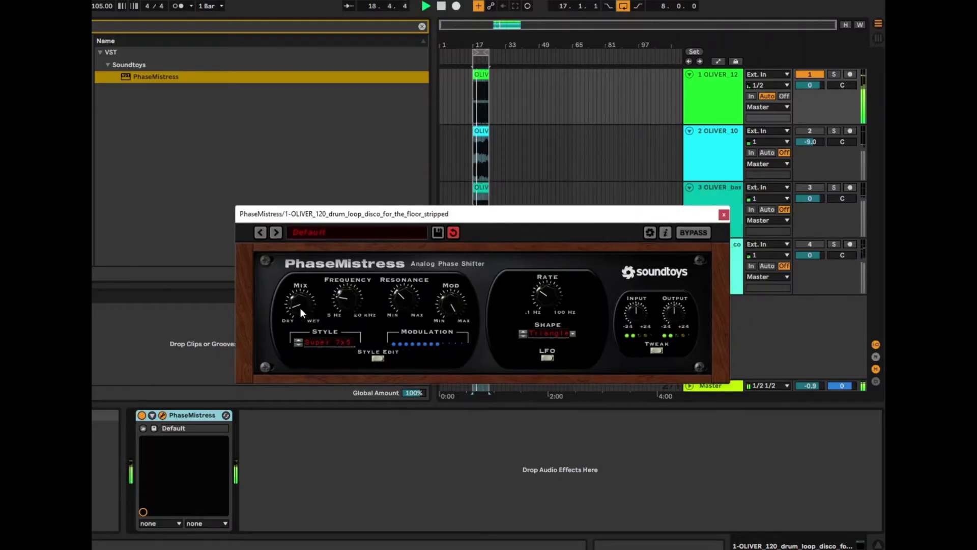
mouse_move(300, 307)
left_mouse_down()
mouse_move(322, 244)
mouse_move(307, 307)
left_mouse_up()
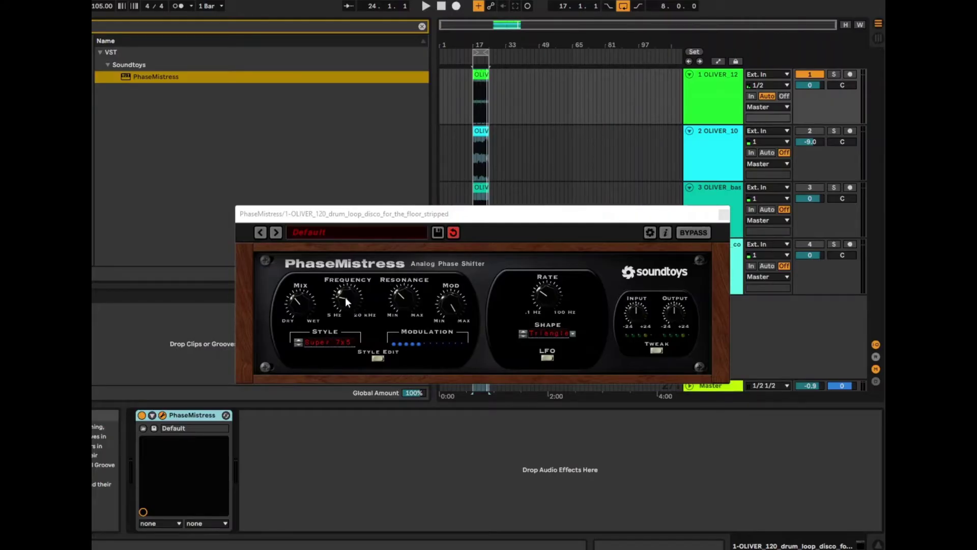
Lower Frequency to about twelve o'clock, restart playback, then bring Frequency to about one o'clock and Mix toward wet
left_click(346, 298)
left_click_drag(373, 280, 356, 341)
left_click_drag(344, 304, 344, 306)
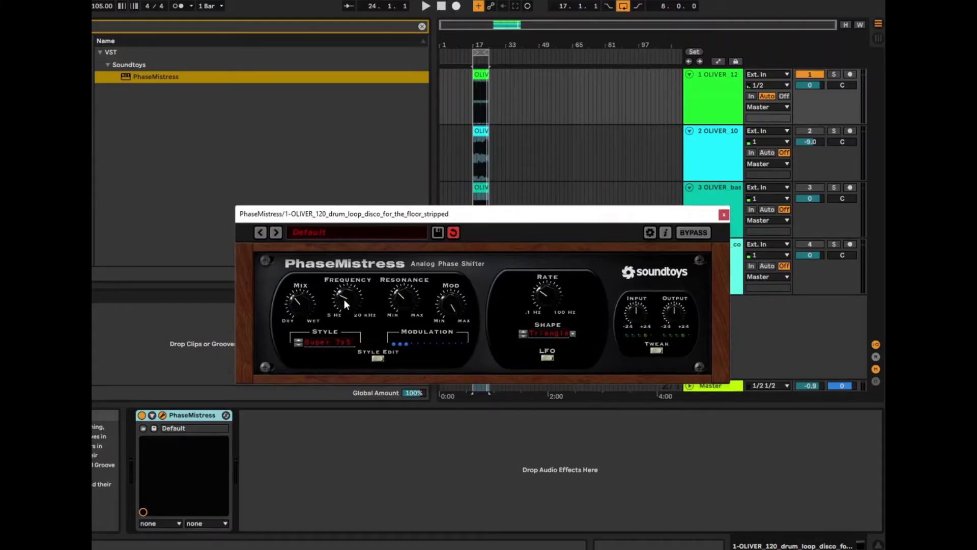
left_click(424, 6)
left_click_drag(338, 301, 368, 236)
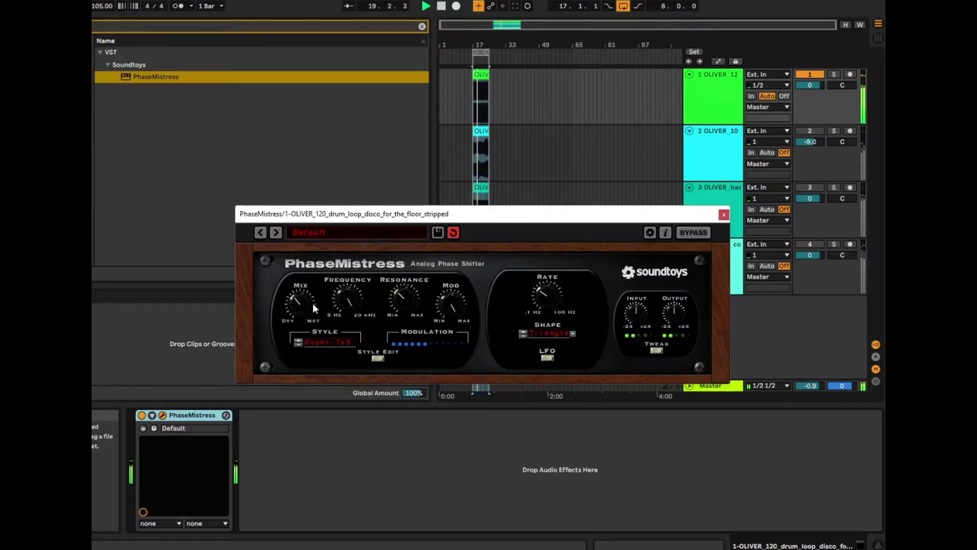
left_click_drag(312, 303, 310, 266)
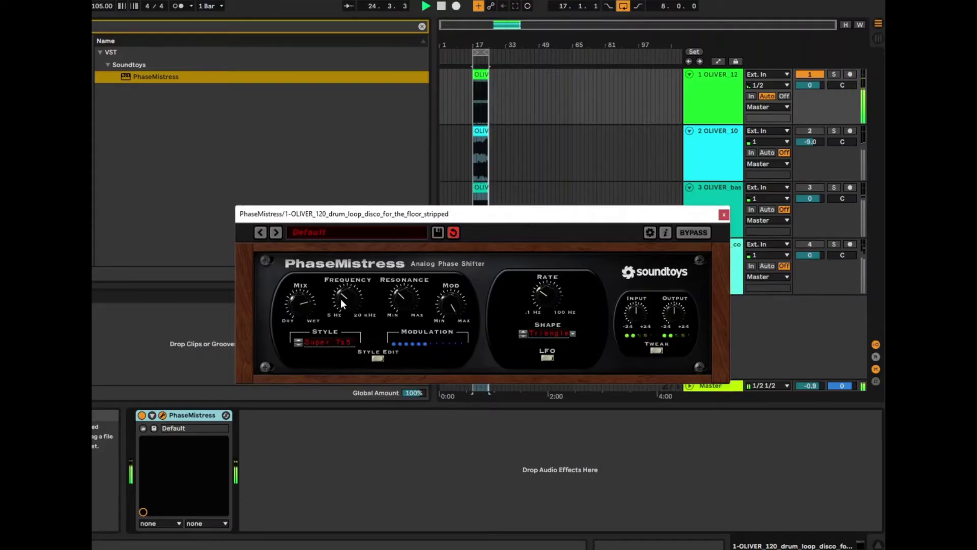
left_click_drag(340, 299, 347, 330)
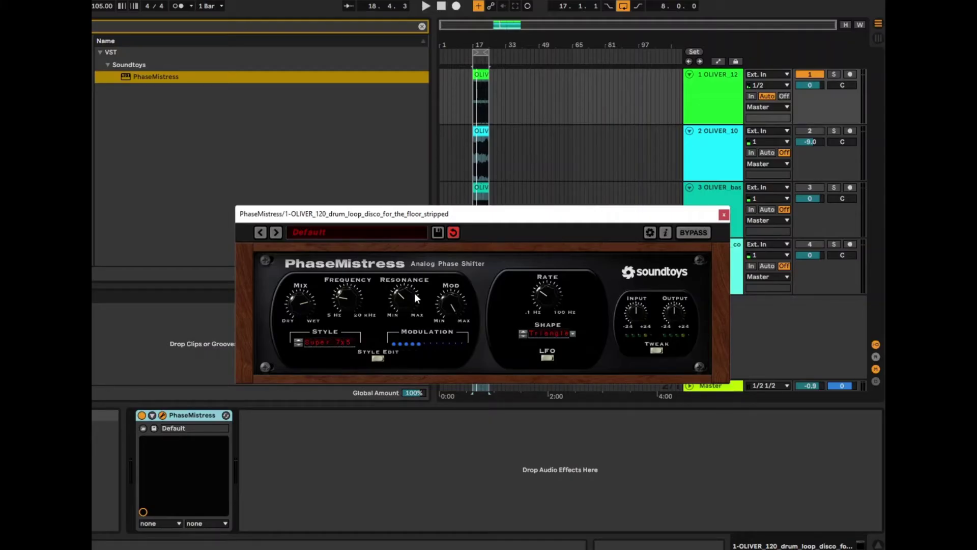
With the loop playing, raise Frequency to about two o'clock and Resonance near maximum, then ease Mix back
left_click(427, 7)
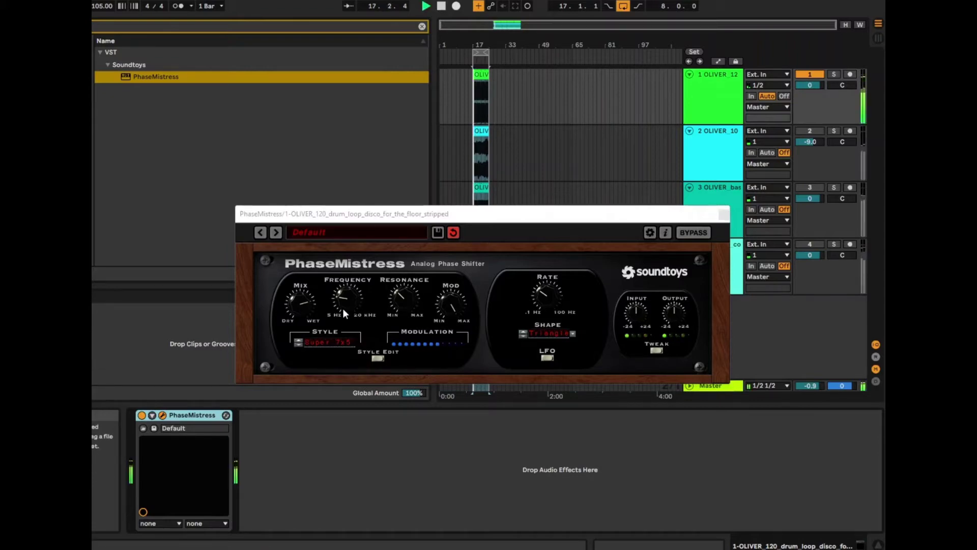
left_click_drag(344, 307, 348, 281)
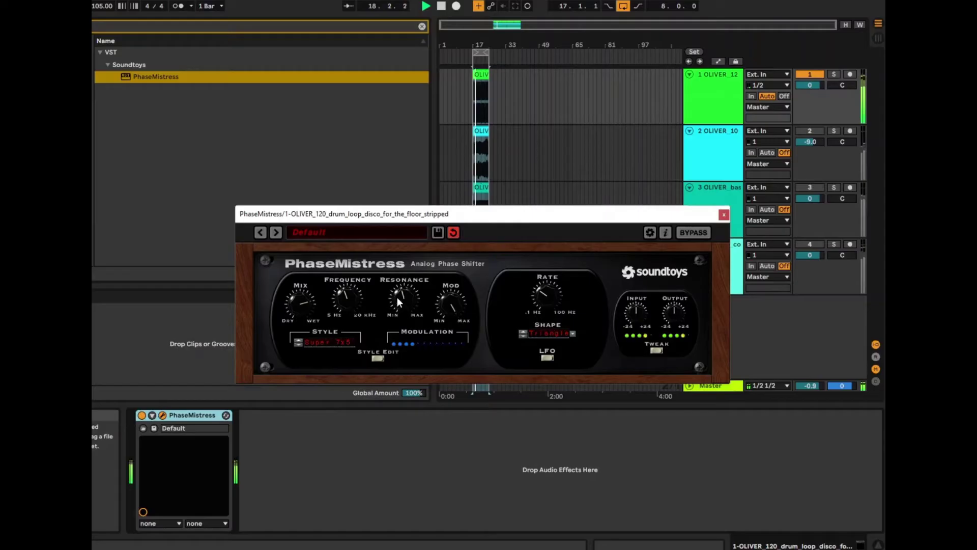
left_click_drag(399, 291, 446, 448)
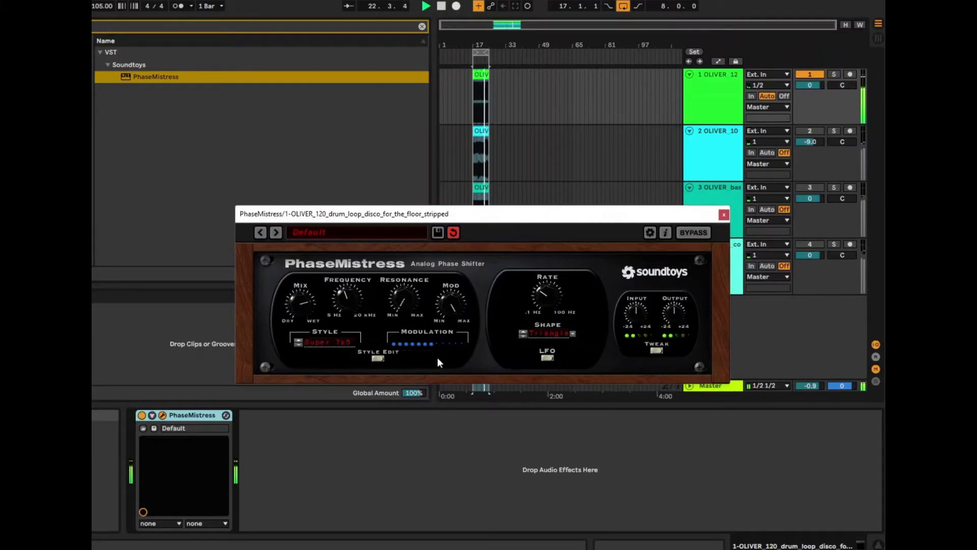
left_click_drag(349, 295, 348, 272)
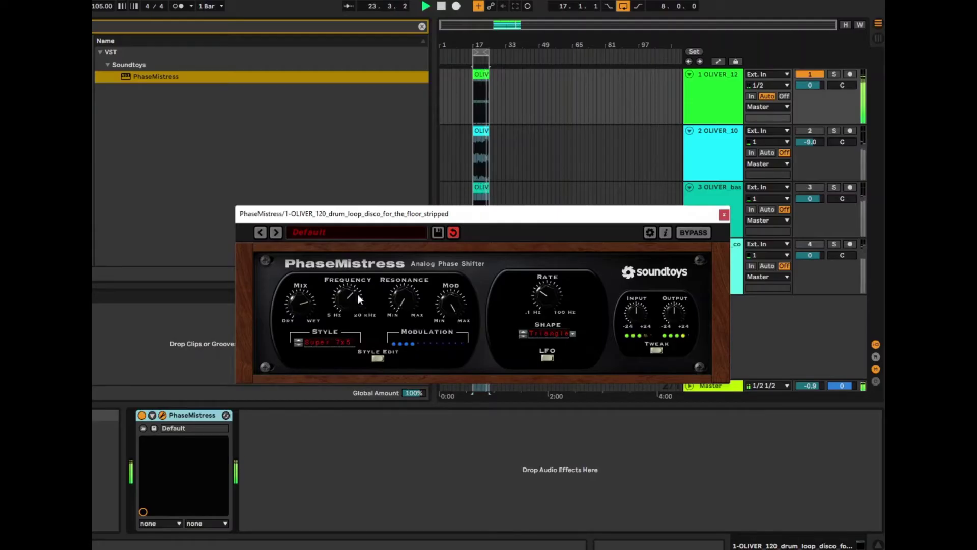
left_click_drag(405, 288, 421, 230)
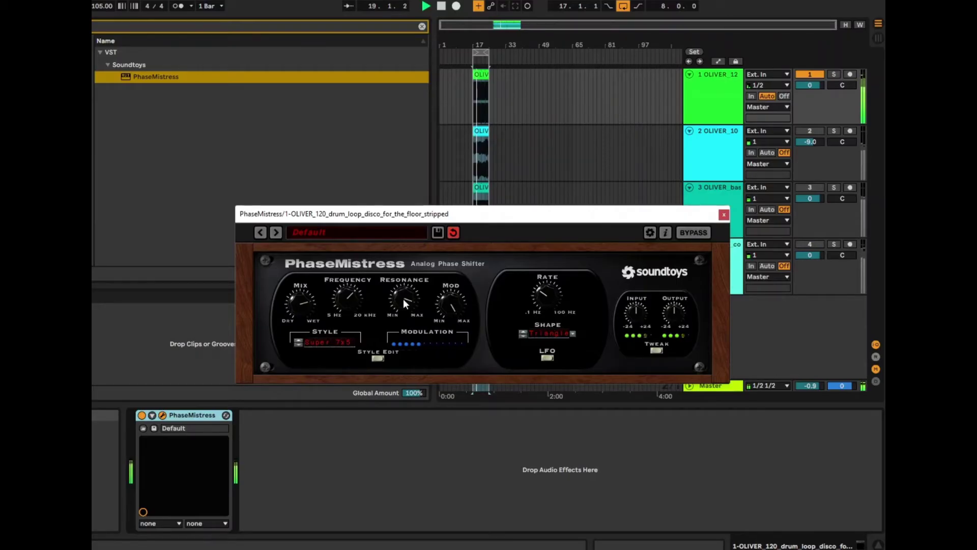
left_click_drag(295, 299, 307, 310)
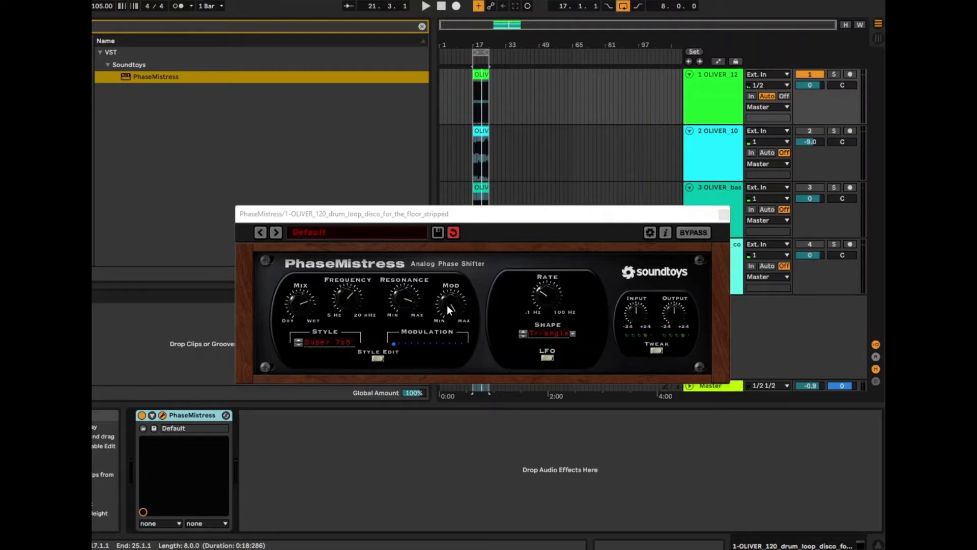
Restart the loop, adjust Resonance, and bring the sweep Frequency down
left_click_drag(398, 304, 401, 298)
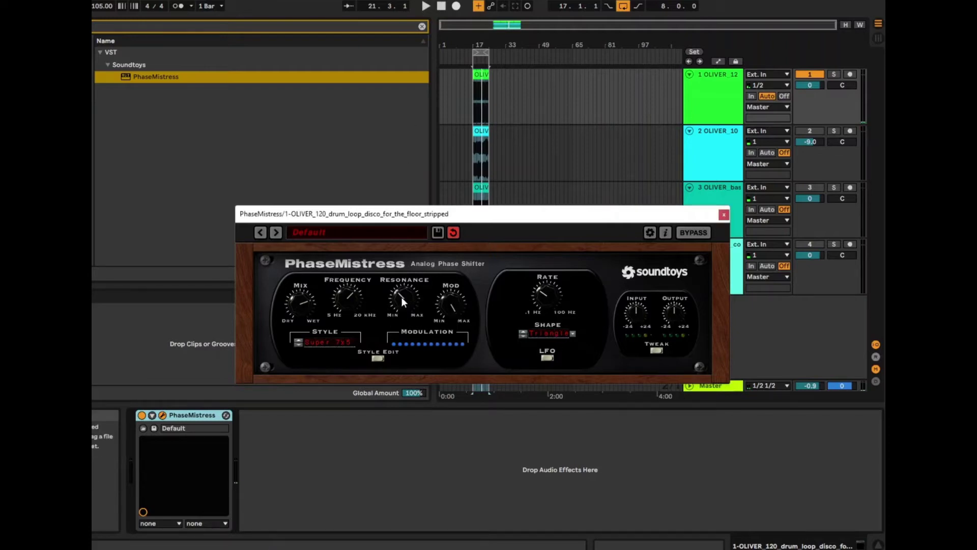
key("space")
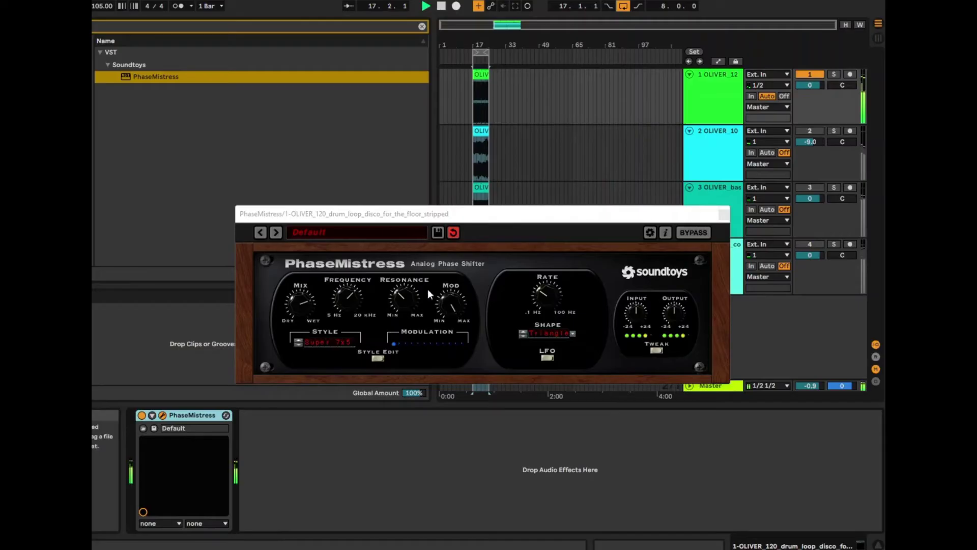
left_click(348, 300)
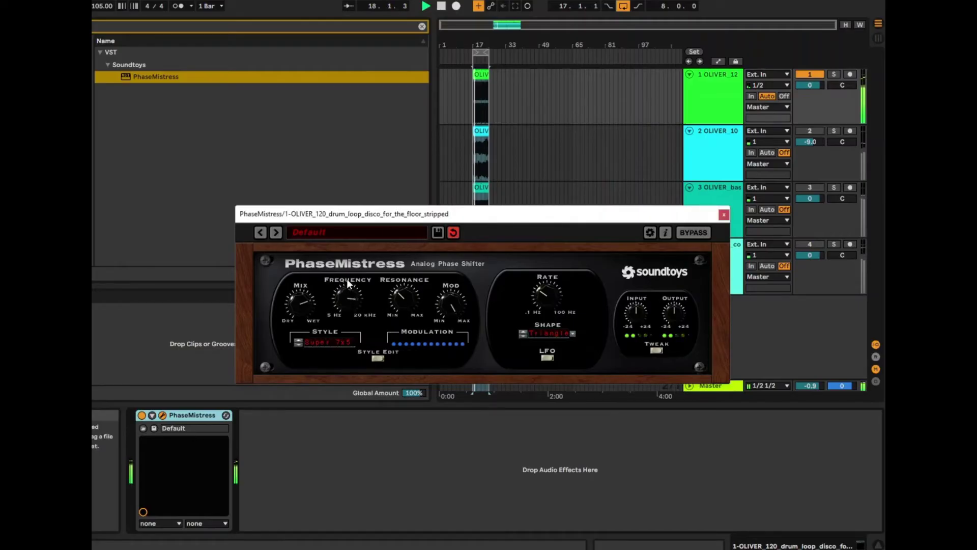
left_click_drag(346, 279, 331, 224)
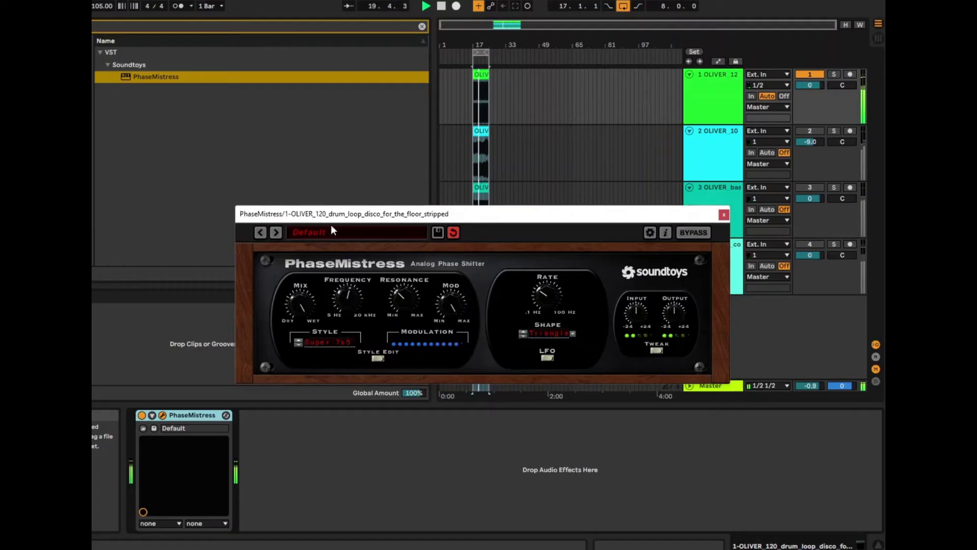
left_click_drag(346, 299, 347, 312)
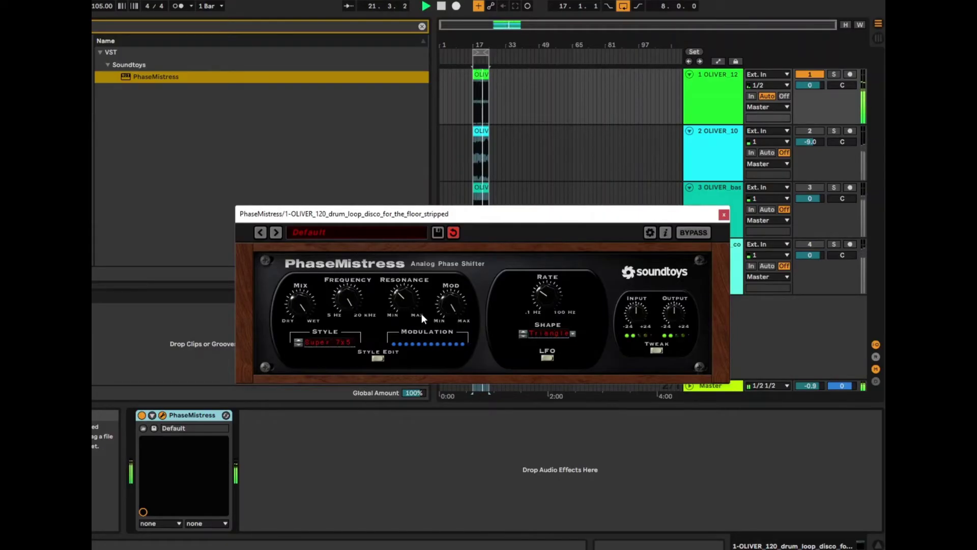
Reduce the Mod depth, lower Frequency further, and show the Style Edit settings
left_click_drag(452, 302, 439, 392)
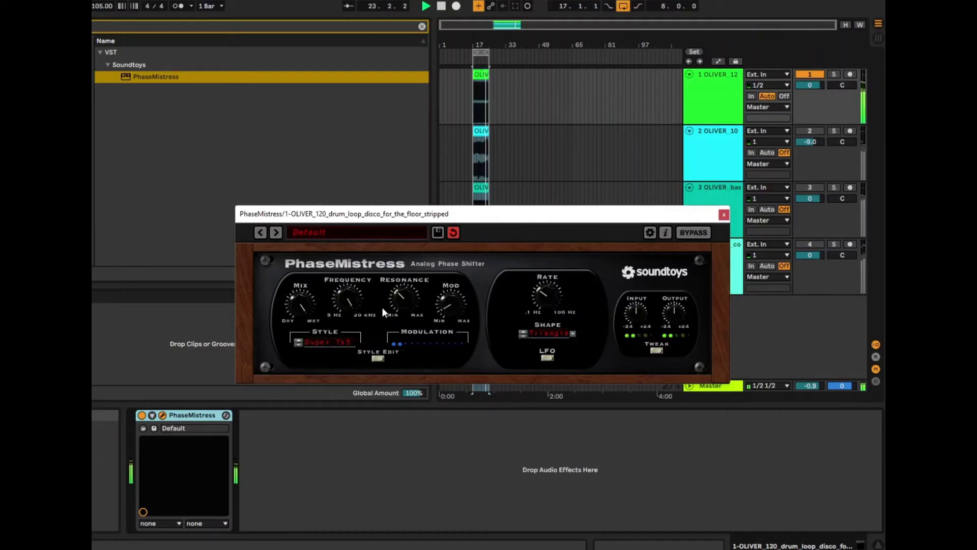
left_click_drag(352, 307, 359, 380)
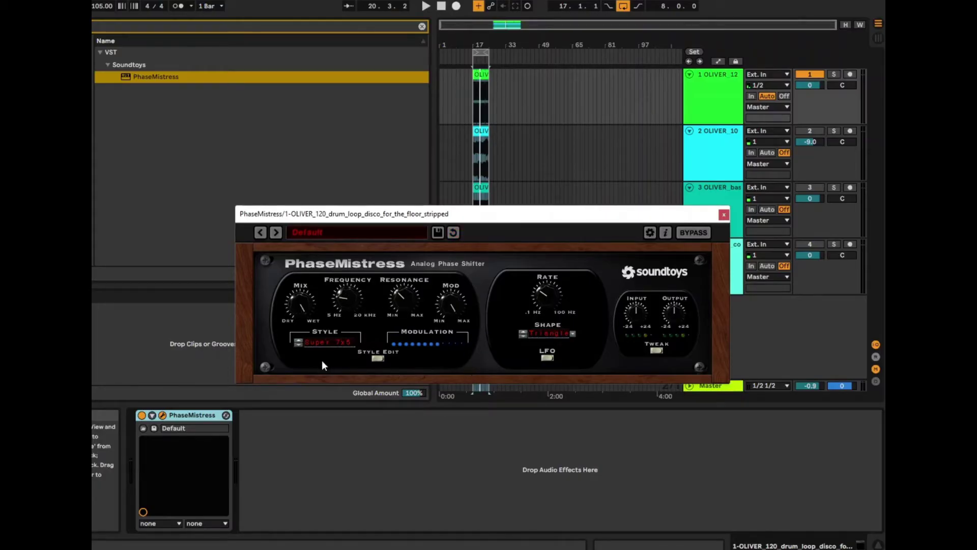
left_click(378, 358)
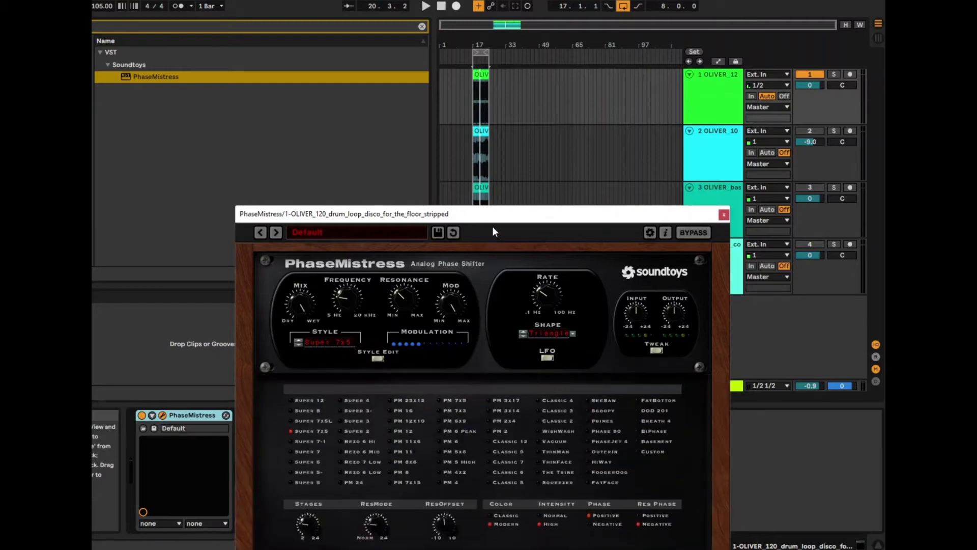
Move the PhaseMistress window upward so the full Style Edit panel is visible
left_click_drag(470, 220, 457, 150)
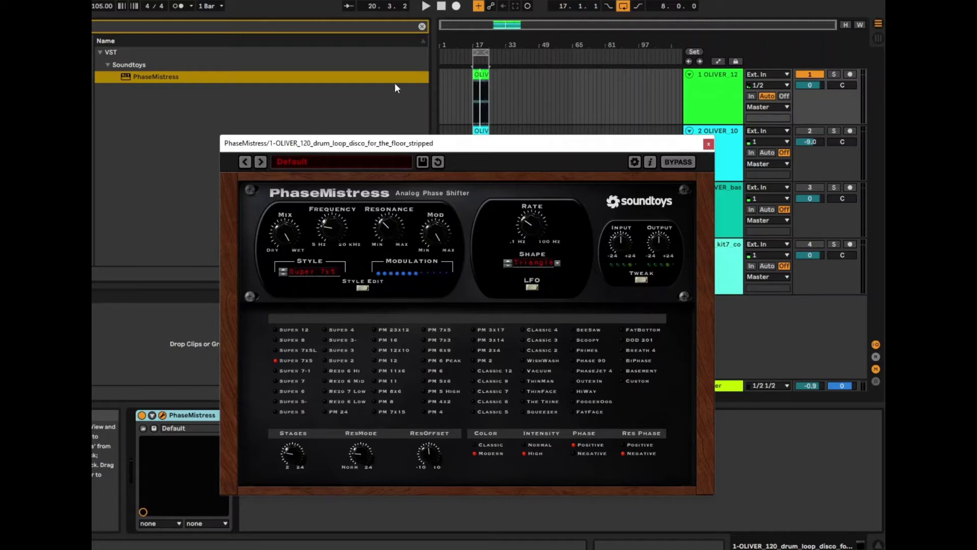
Play the loop while auditioning PM 6 Peak, DOD 201, Scoopy, PM 2, PM 11x6, Rezo 6 Mid, FoggerOog, The Trine, and ThinFace
left_click(427, 7)
left_click(444, 361)
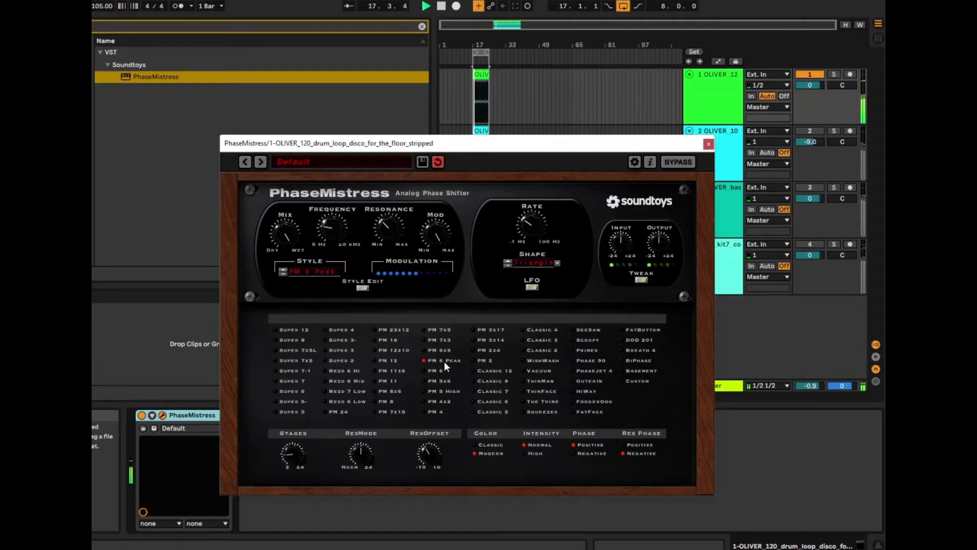
left_click(648, 341)
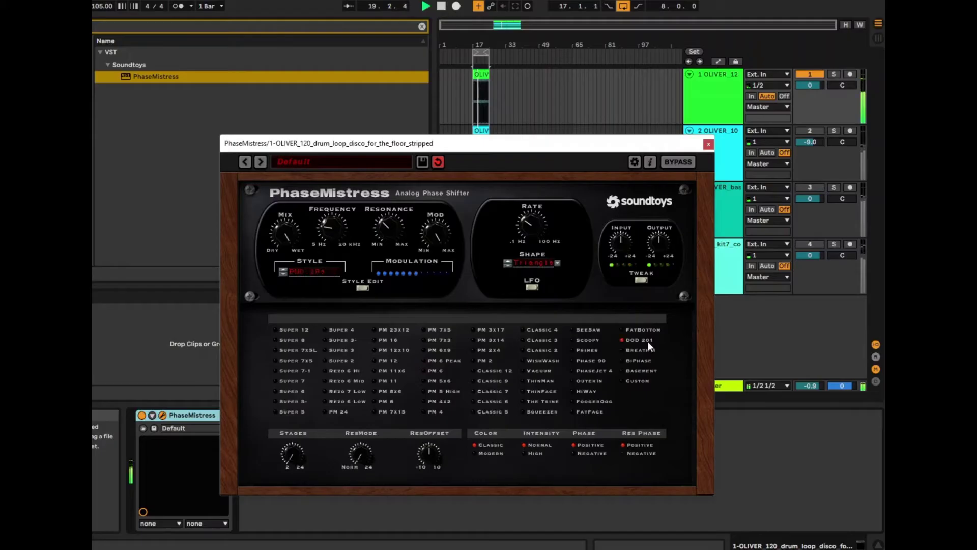
left_click(584, 341)
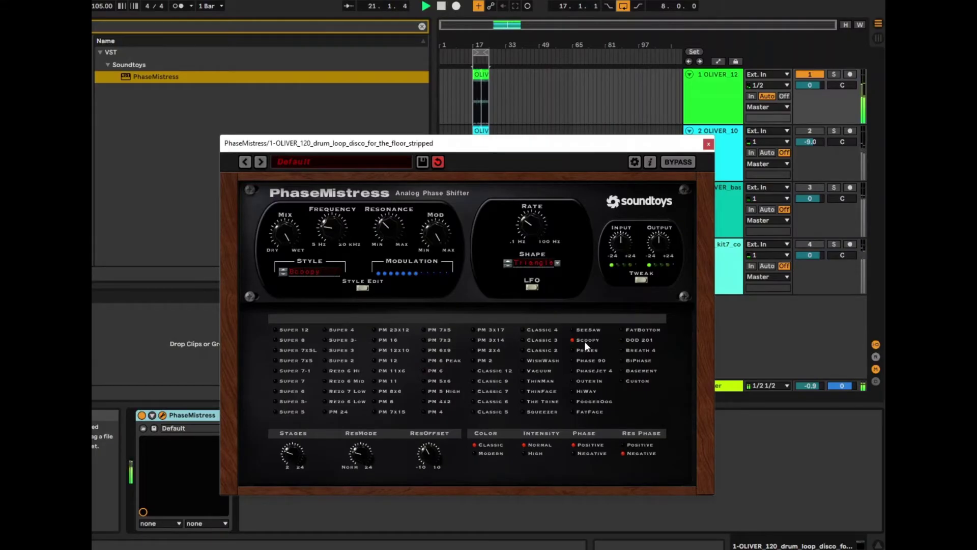
left_click(483, 361)
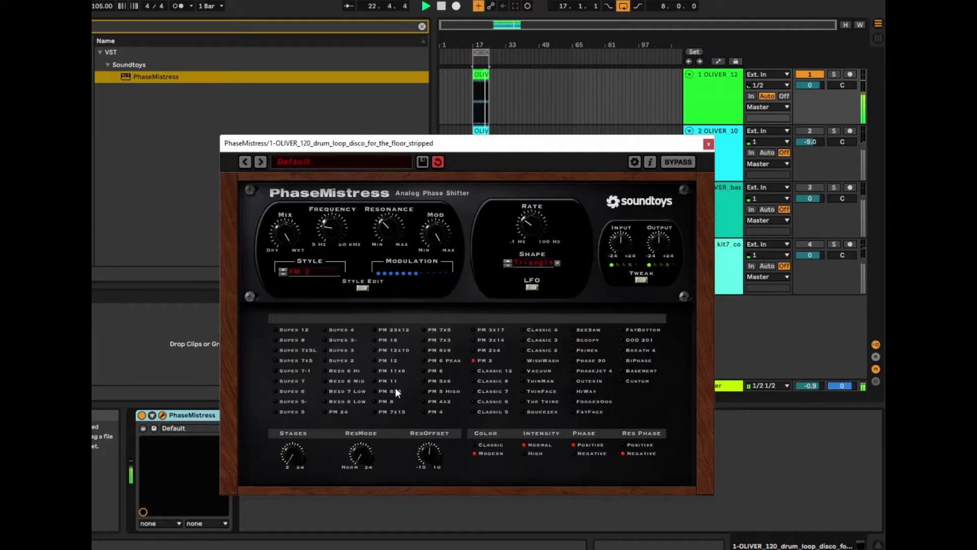
left_click(380, 371)
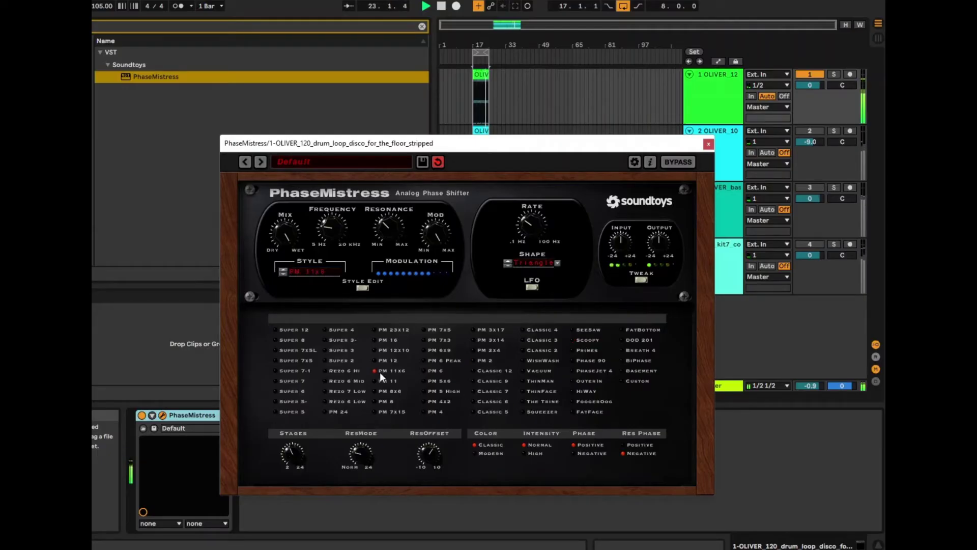
left_click(351, 382)
left_click(599, 400)
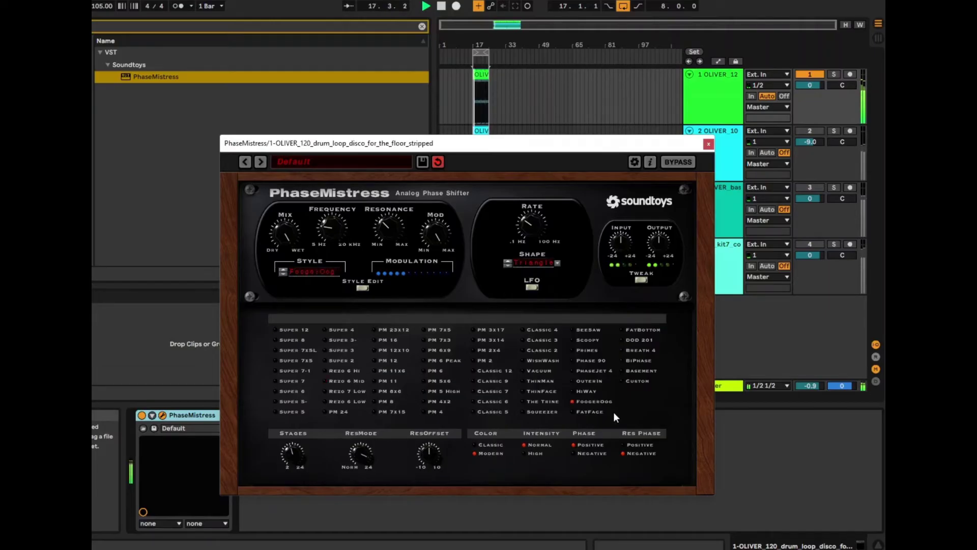
left_click(535, 404)
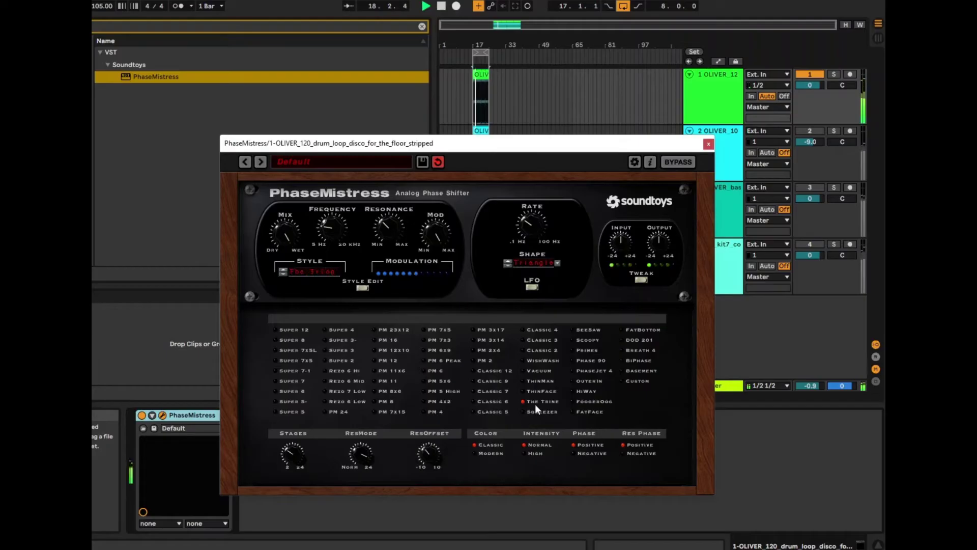
left_click(536, 389)
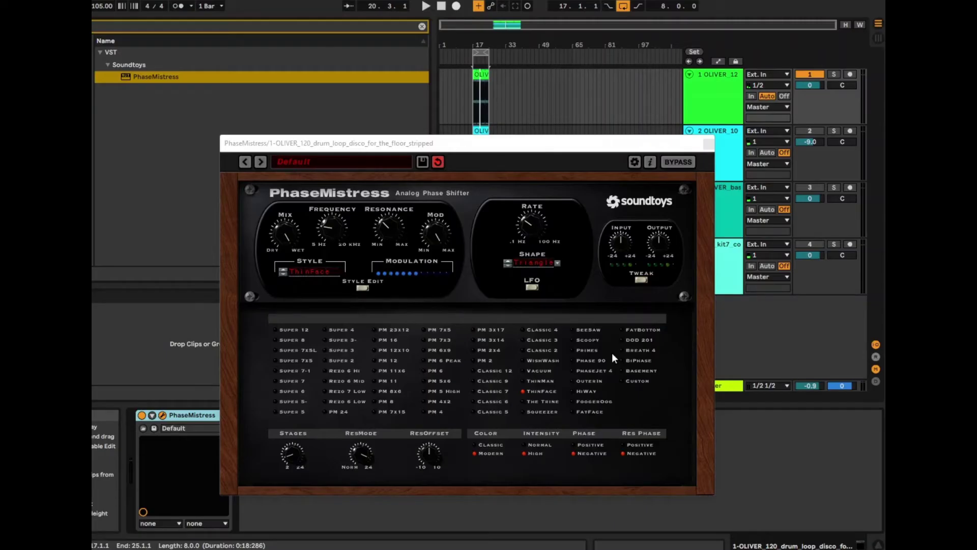
Show the tracks' automation lanes, switch the style to ThinMan, and start the drum loop
key("a")
left_click(545, 382)
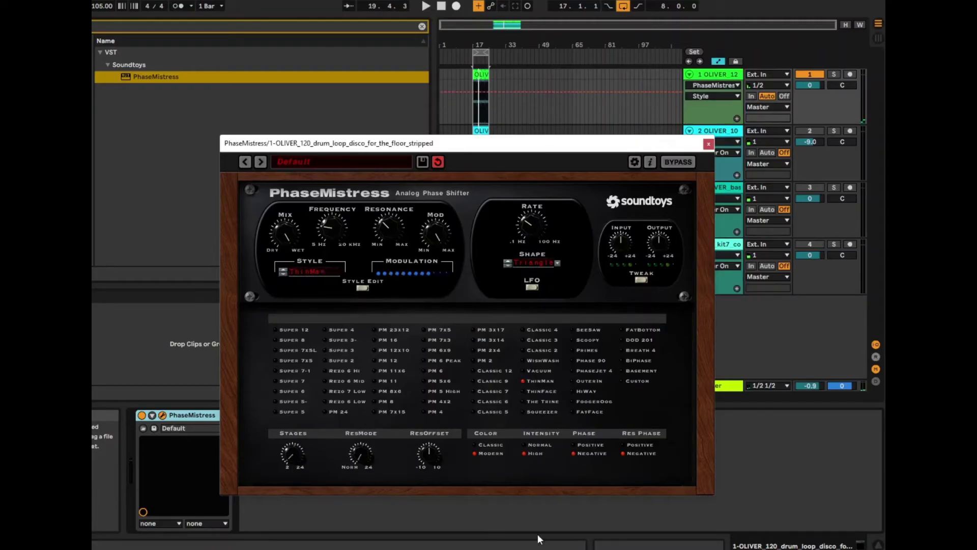
left_click(427, 6)
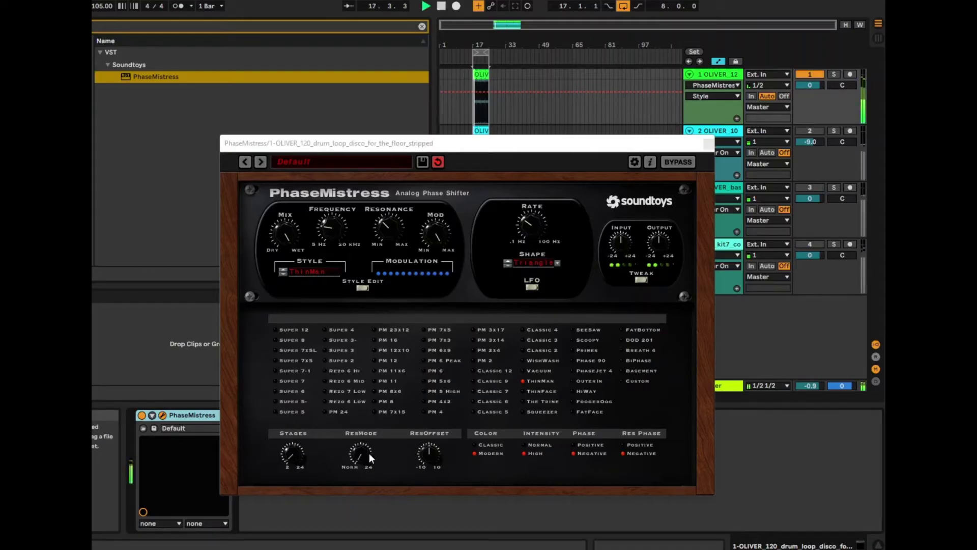
Change ResMode to make a Custom style with Classic color, Normal intensity, and Positive phase and resonance phase
left_click_drag(365, 455, 360, 446)
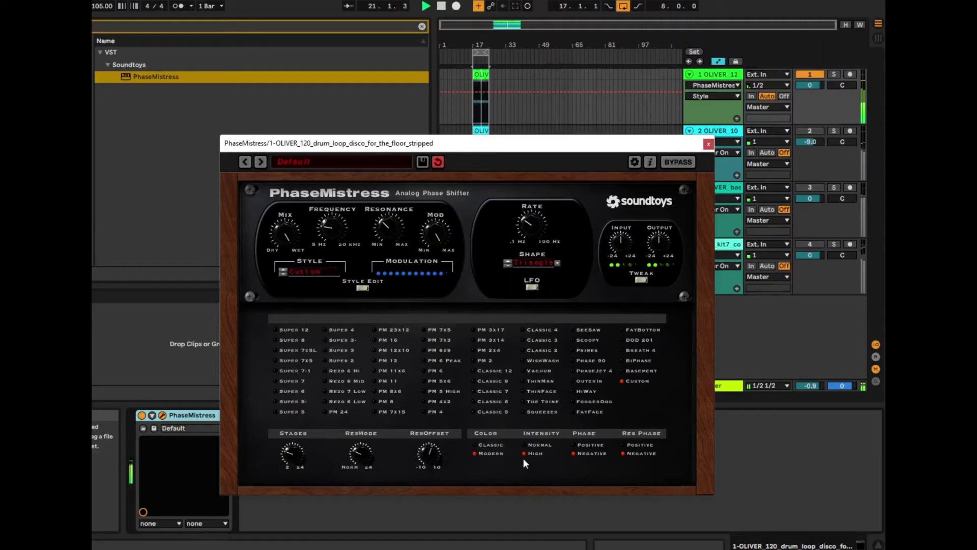
left_click(491, 445)
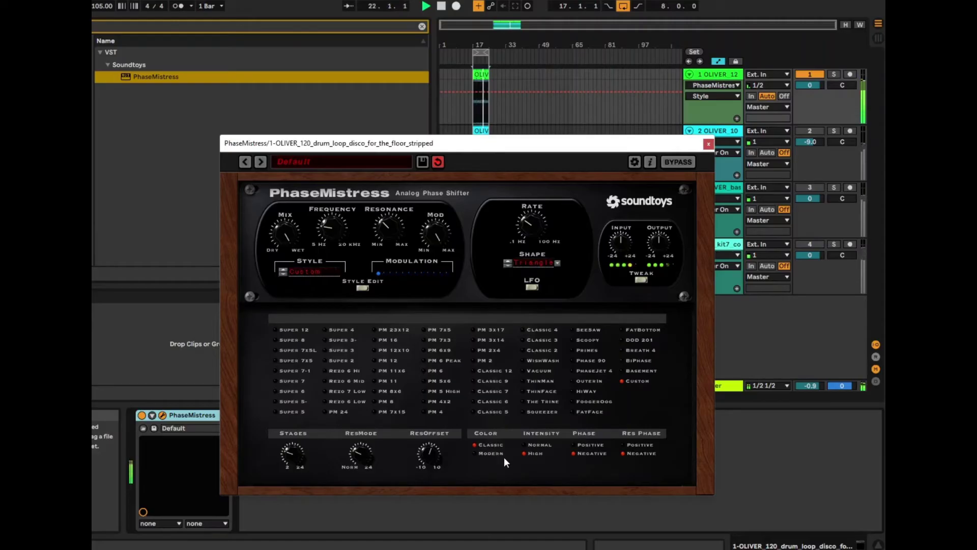
left_click(536, 445)
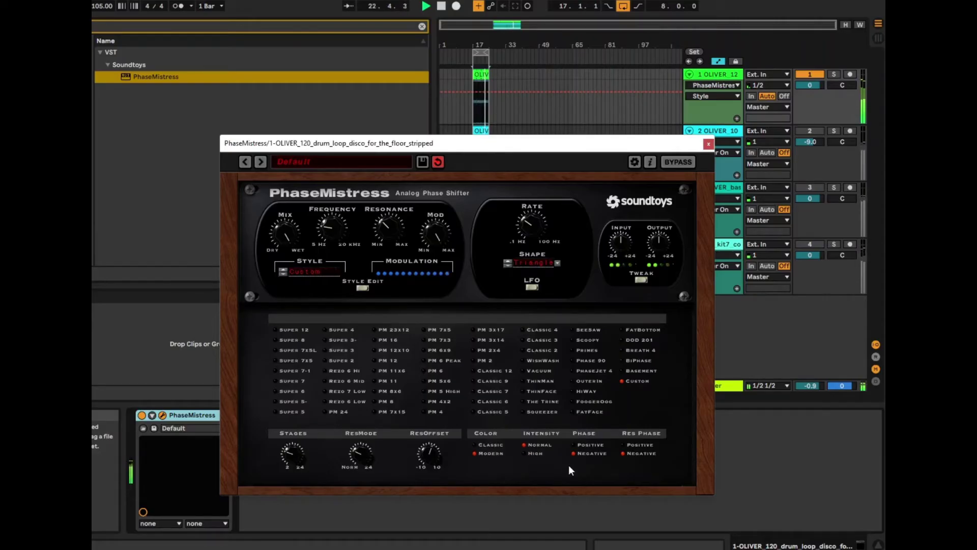
left_click(582, 445)
left_click(641, 445)
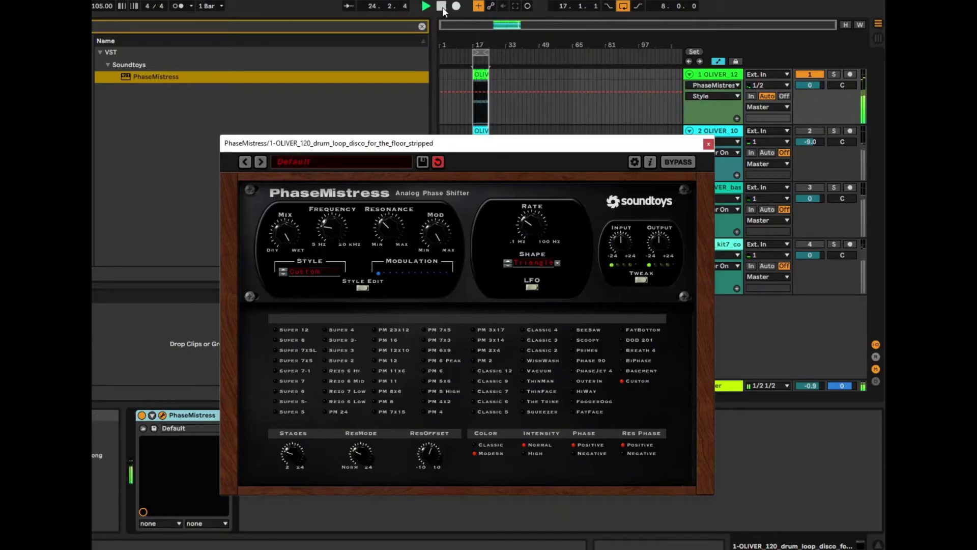
Load 08 Drums > DeepDrumFat, step forward to Drum Rezin8, and turn Mix down to just under half
left_click(335, 162)
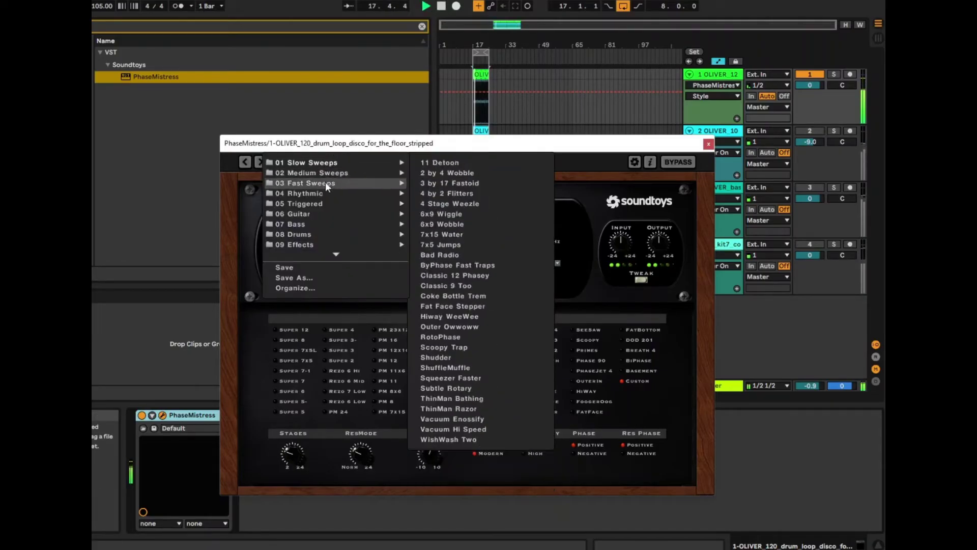
mouse_move(346, 234)
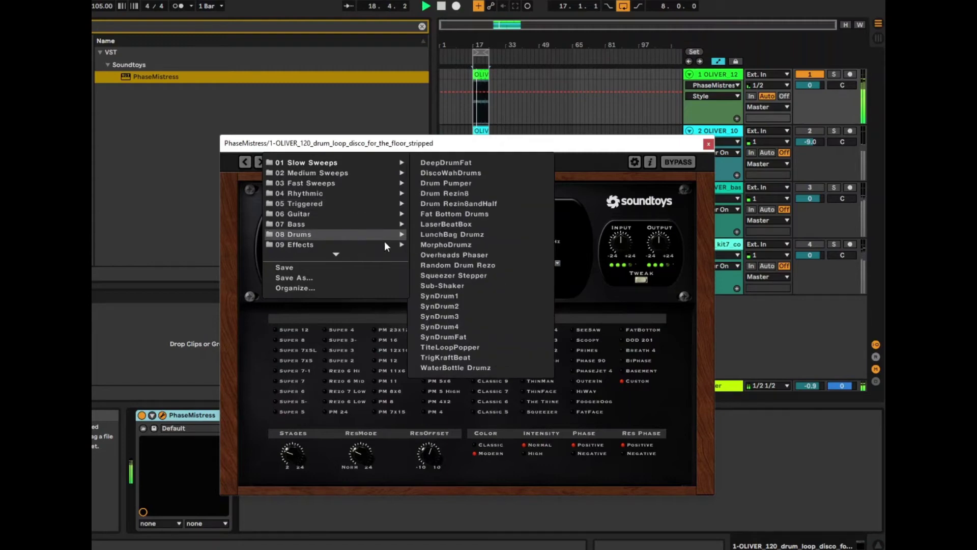
left_click(456, 167)
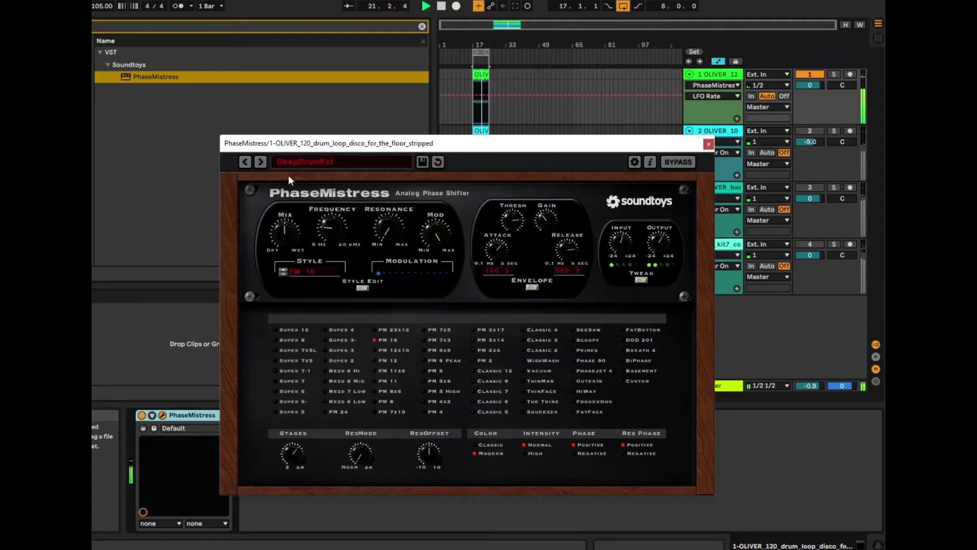
left_click(260, 162)
left_click(261, 162)
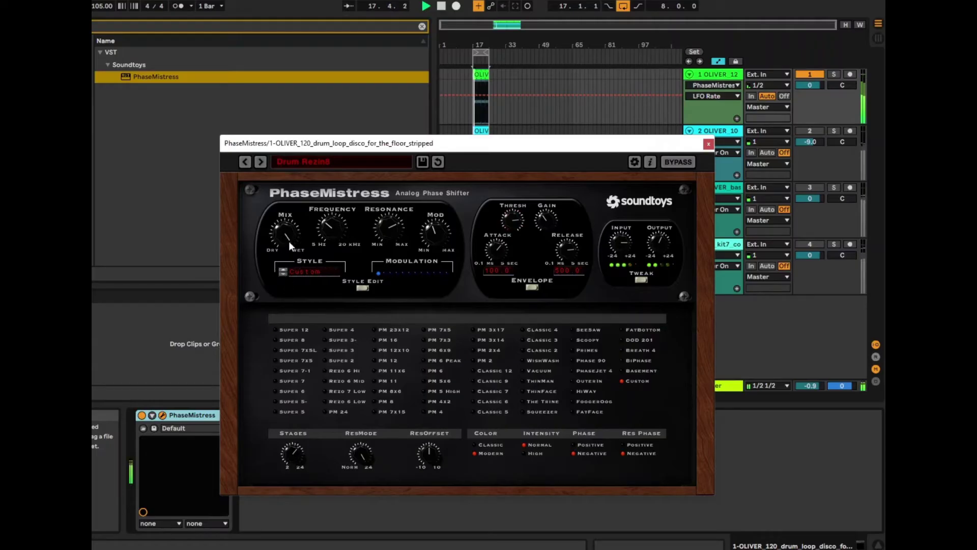
left_click_drag(283, 230, 288, 281)
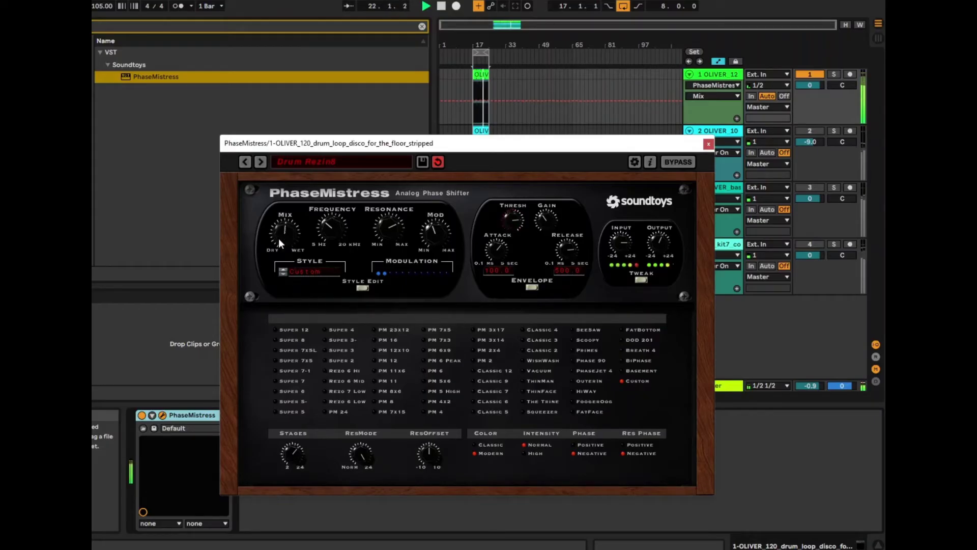
left_click_drag(279, 238, 280, 249)
Move the plugin window down and drag track 1's Mix automation segment up to 0.36
left_click_drag(397, 150, 390, 313)
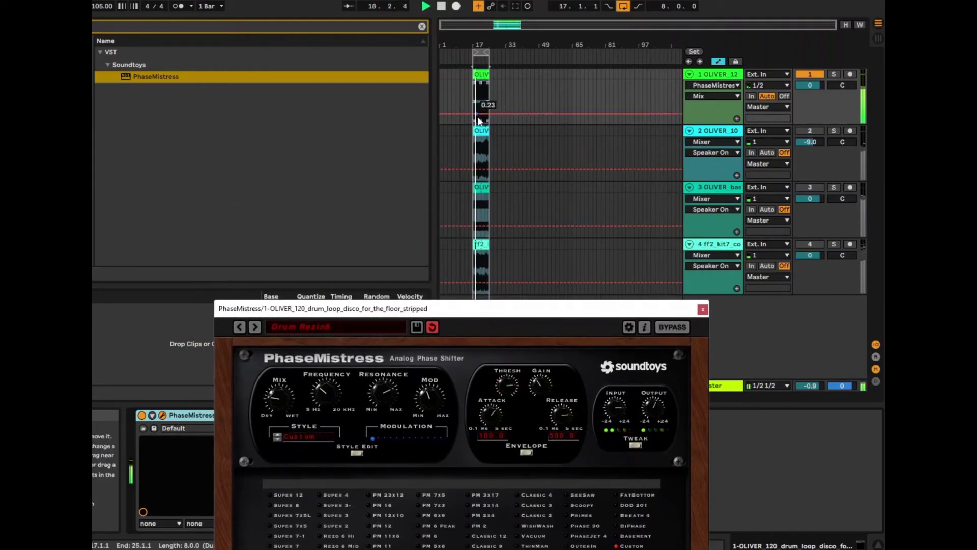
mouse_move(471, 114)
left_mouse_down()
mouse_move(490, 118)
mouse_move(477, 99)
mouse_move(491, 101)
mouse_move(488, 121)
left_mouse_up()
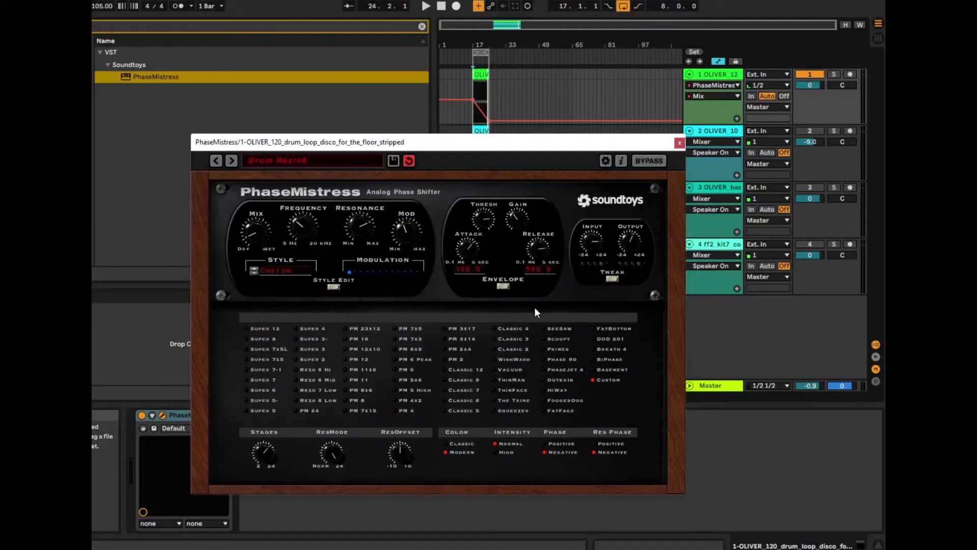
Show PhaseMistress's Tweak settings and the modulation modes list, then close the plugin window
left_click(618, 279)
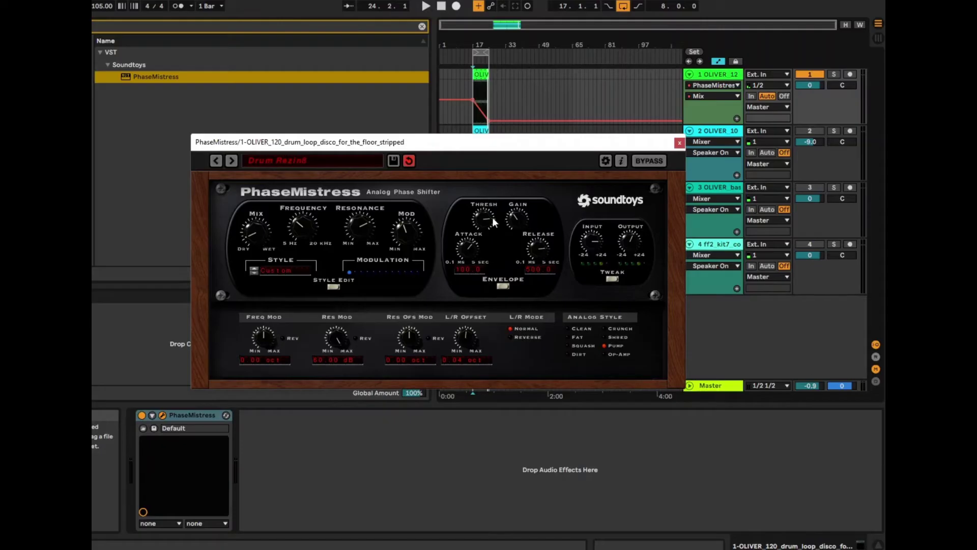
left_click(503, 286)
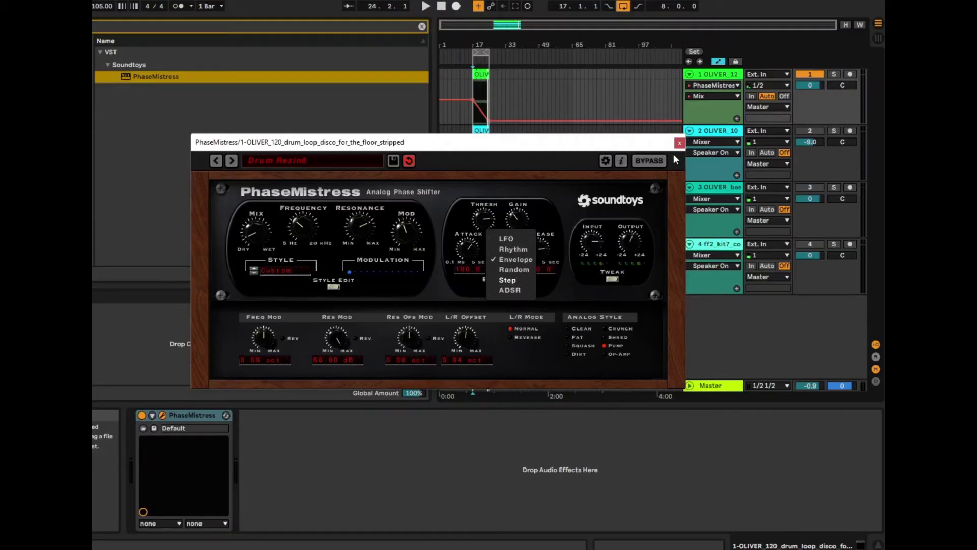
left_click(812, 188)
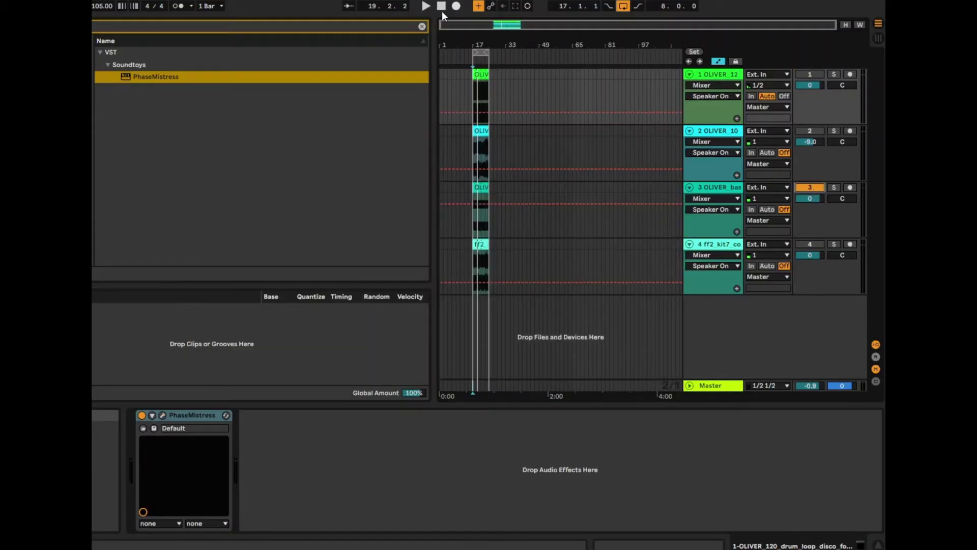
Start playback, set the bass track volume to -7.4 and open its PhaseMistress window
left_click(426, 7)
left_click_drag(810, 198, 810, 214)
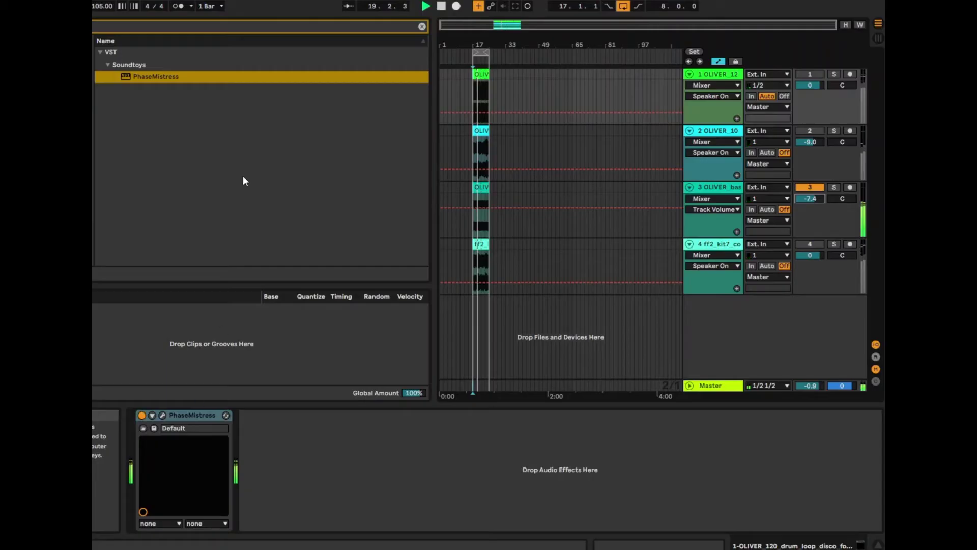
left_click(158, 76)
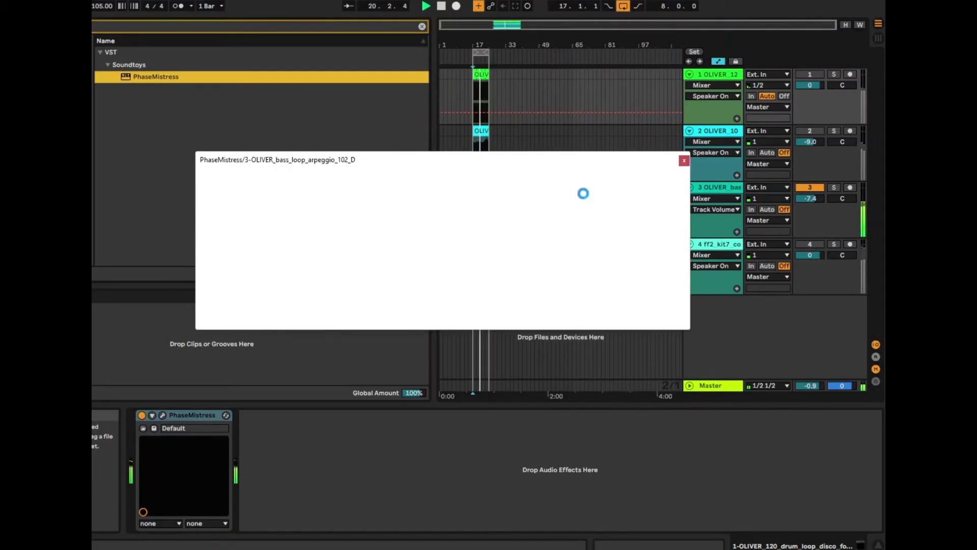
left_click_drag(415, 176, 419, 210)
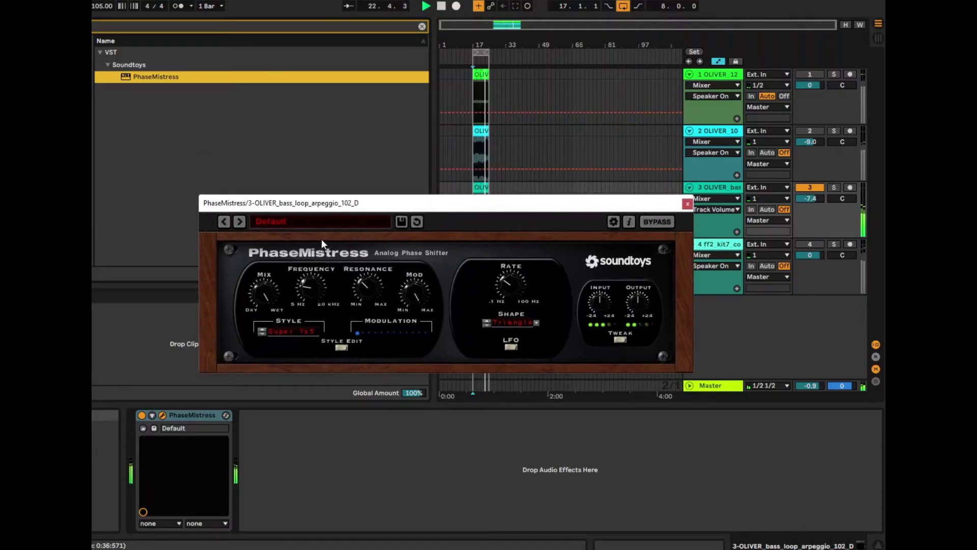
Reveal the Tweak panel, try Sine then settle on a Square LFO shape, adjusting the Rate
left_click(621, 337)
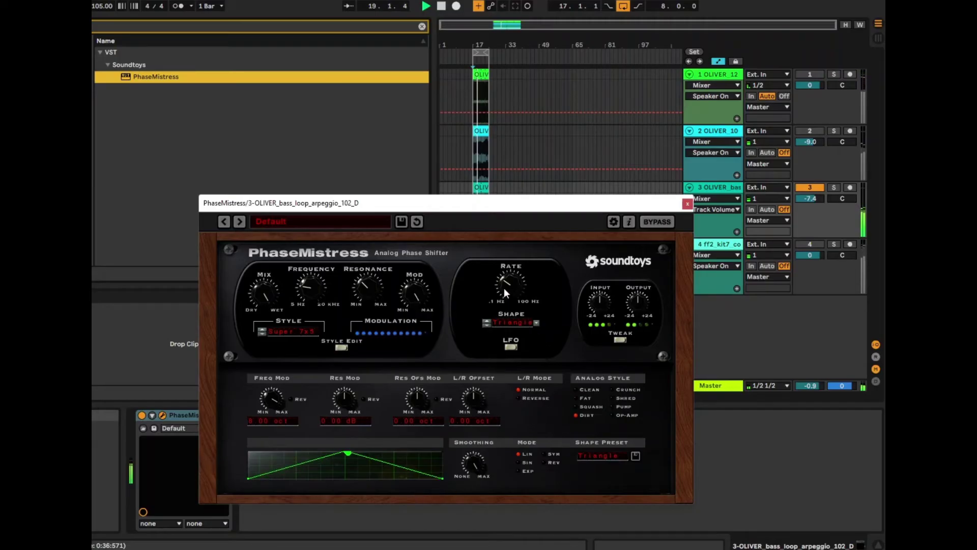
mouse_move(505, 281)
left_mouse_down()
mouse_move(518, 265)
mouse_move(498, 288)
mouse_move(511, 268)
mouse_move(528, 267)
mouse_move(530, 338)
mouse_move(512, 322)
mouse_move(509, 280)
left_mouse_up()
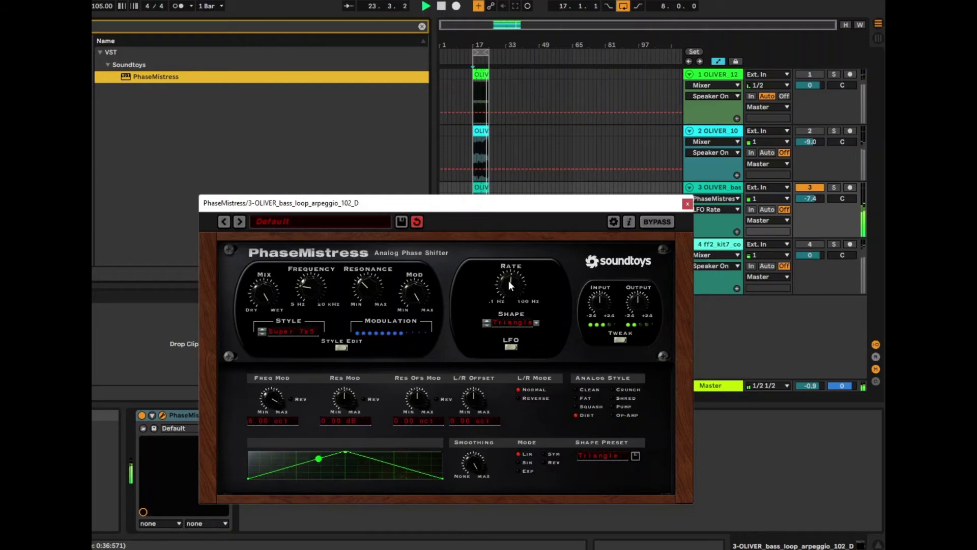
left_click(518, 322)
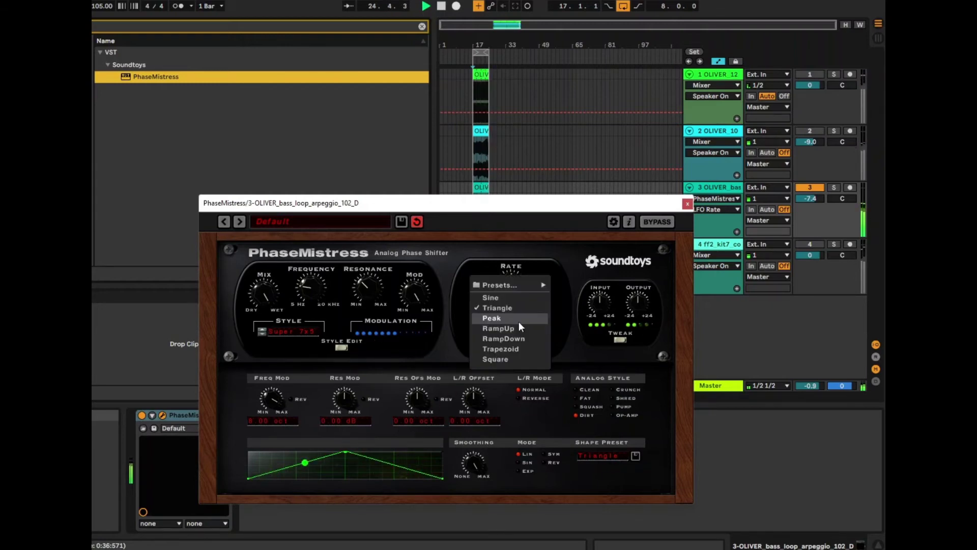
left_click(510, 297)
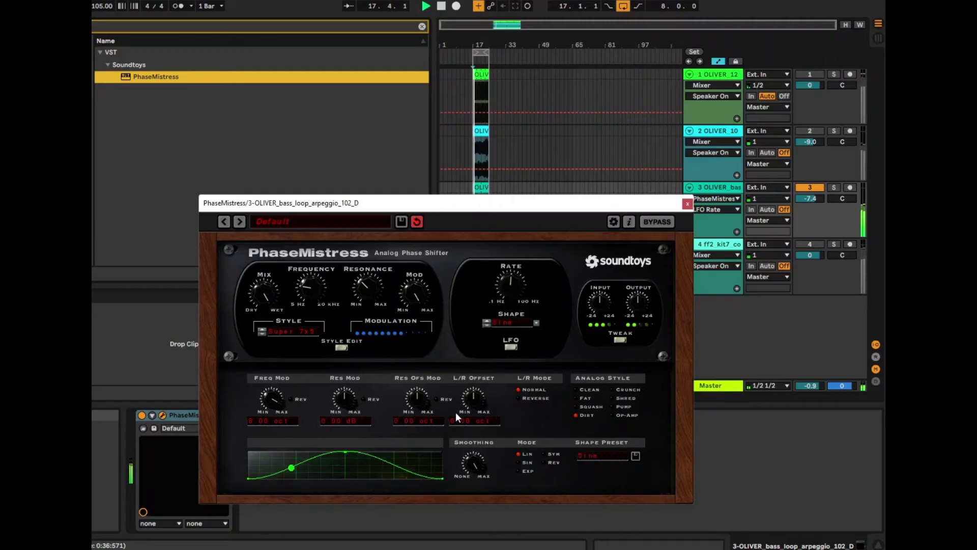
left_click(505, 321)
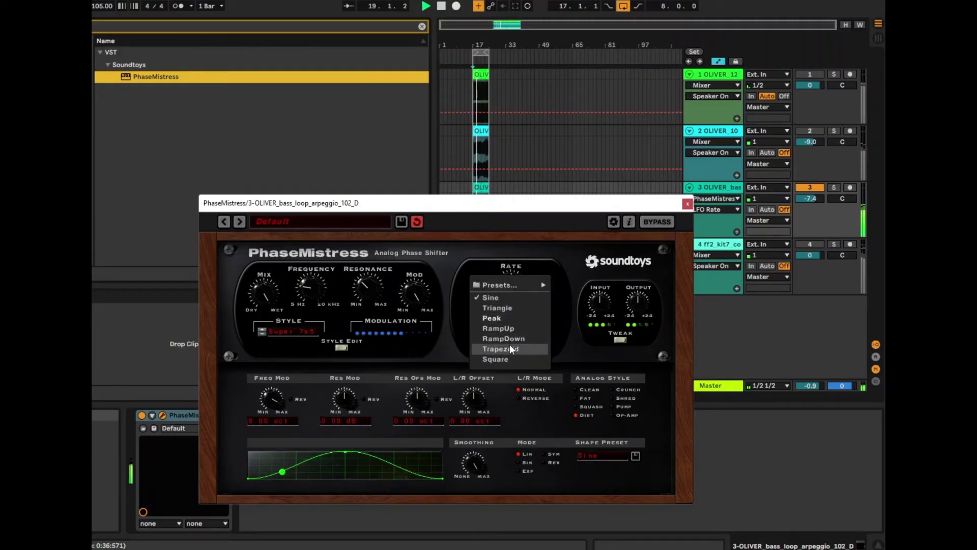
left_click(510, 359)
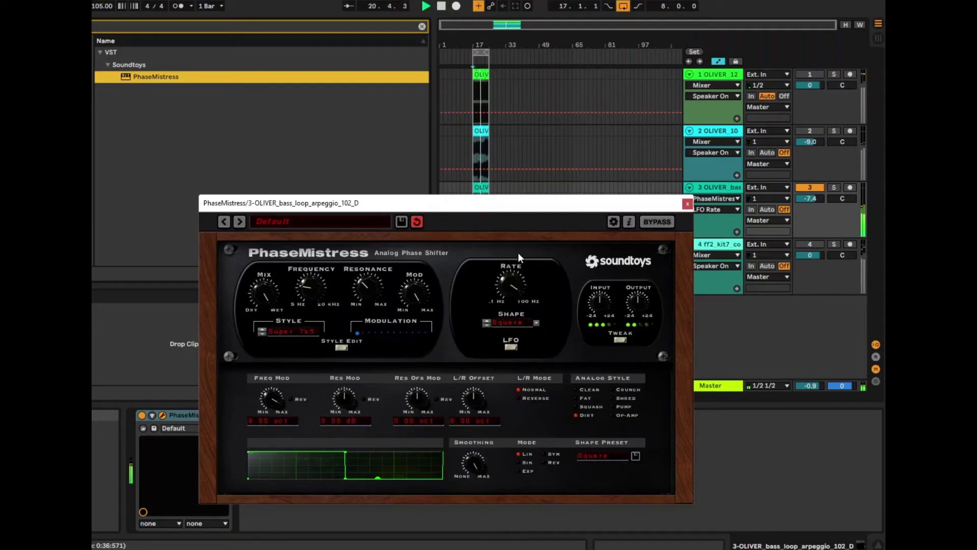
left_click_drag(511, 270, 507, 328)
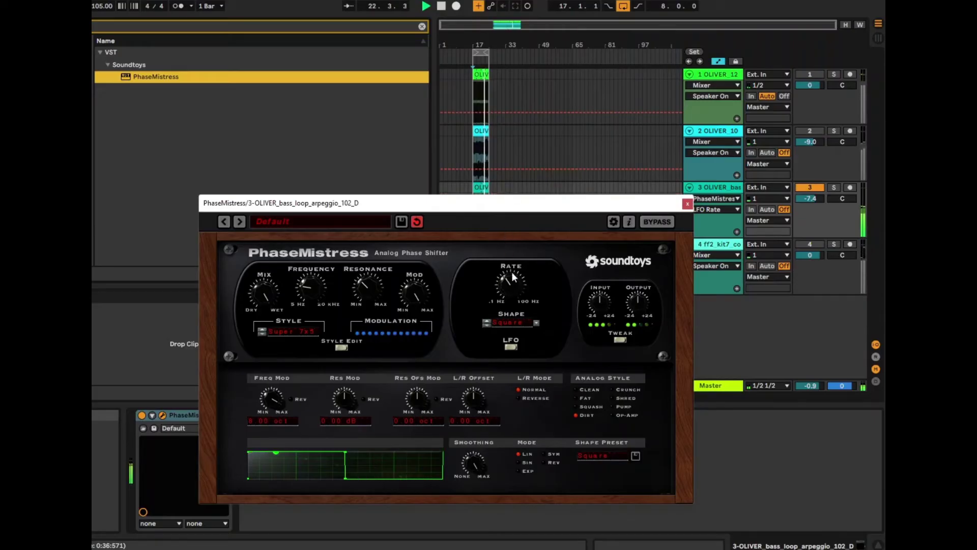
left_click_drag(511, 272, 465, 11)
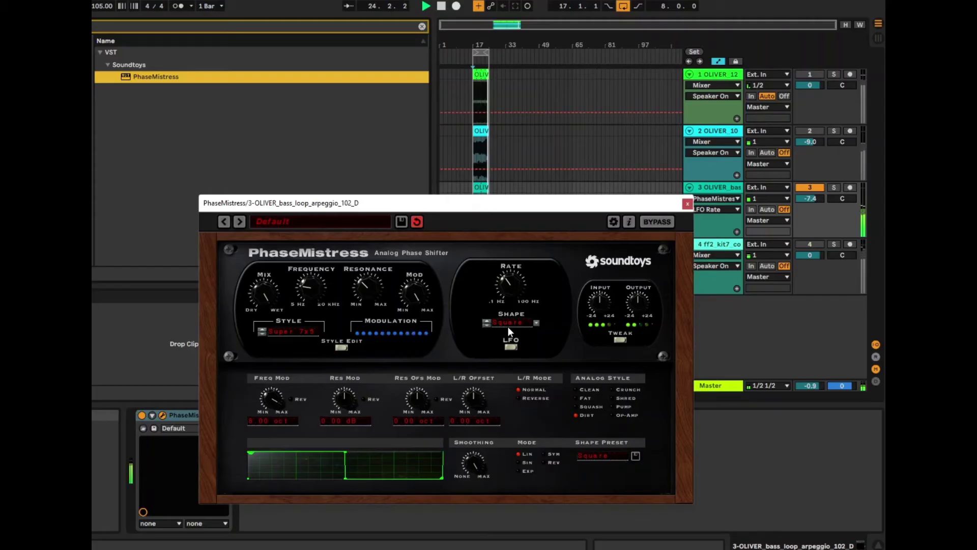
left_click(511, 346)
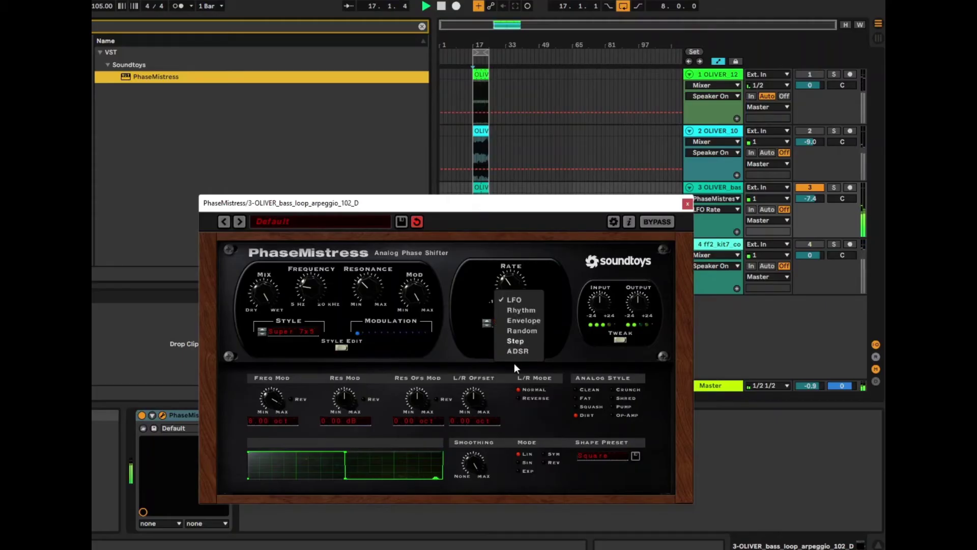
Switch to Rhythm mode at 1/16th notes and silence several steps of the pattern
left_click(514, 312)
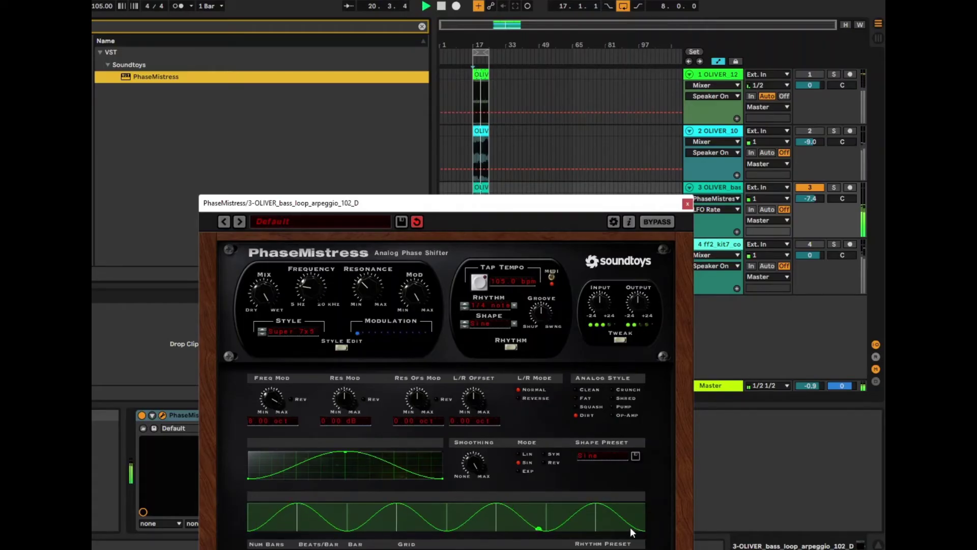
left_click(521, 517)
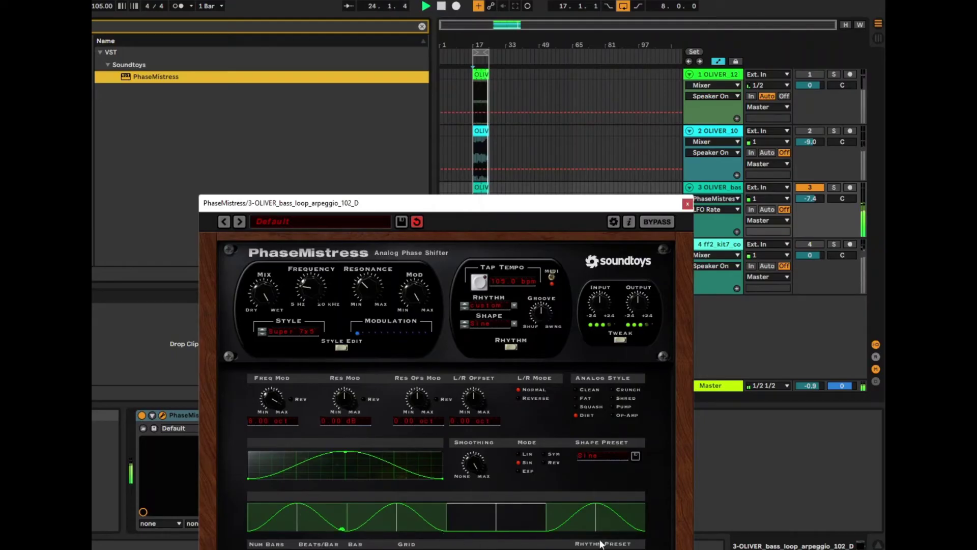
left_click(493, 306)
mouse_move(505, 331)
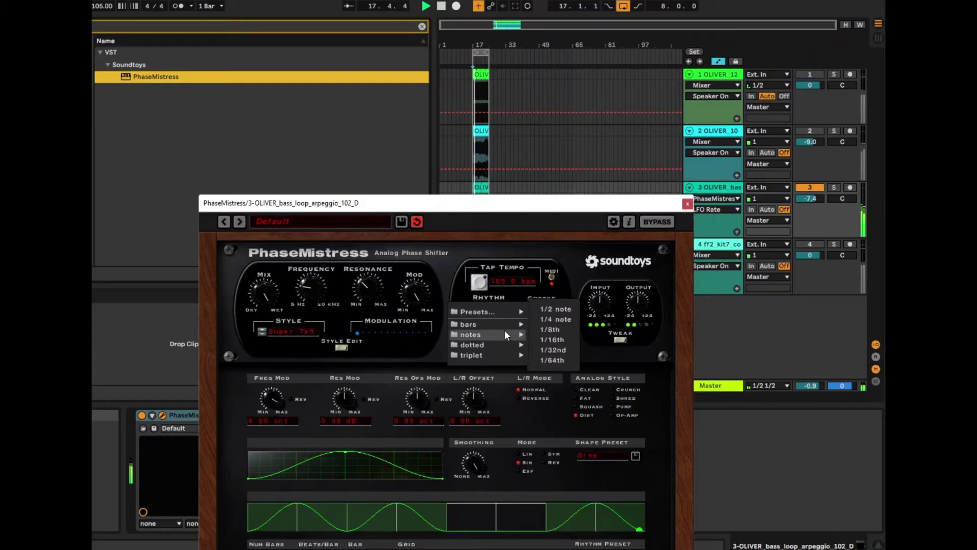
left_click(553, 340)
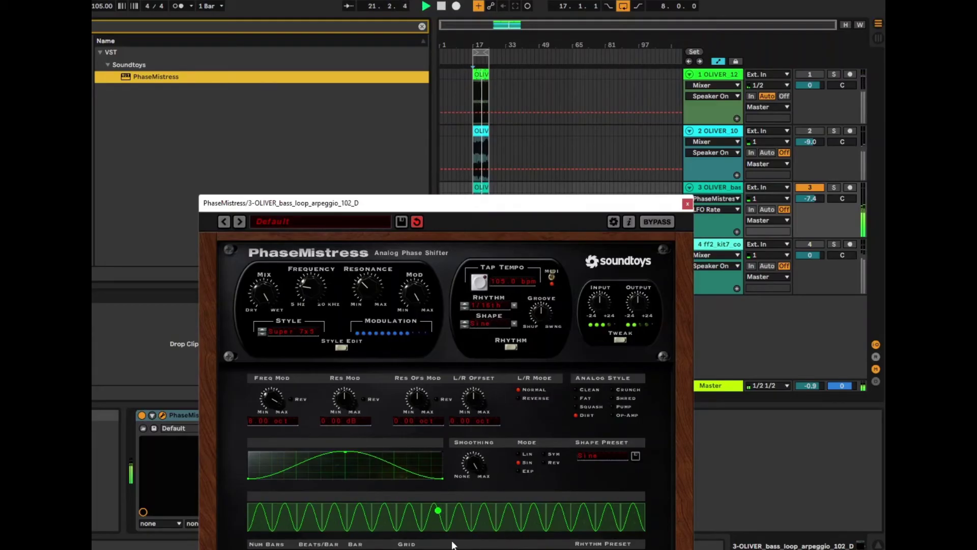
left_click(457, 517)
left_click(338, 518)
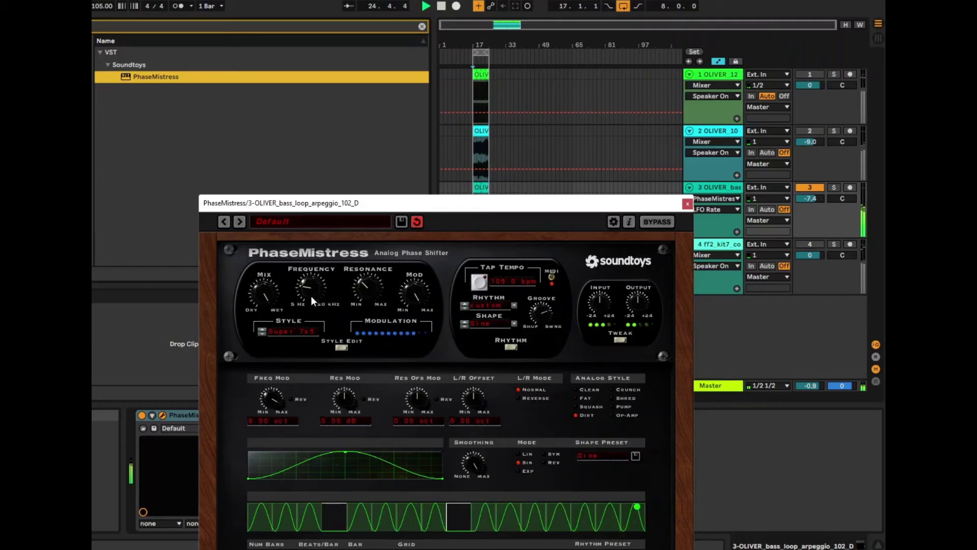
Turn Frequency and Resonance up and open the Style Edit settings
left_click_drag(311, 295, 310, 257)
left_click_drag(362, 291, 371, 271)
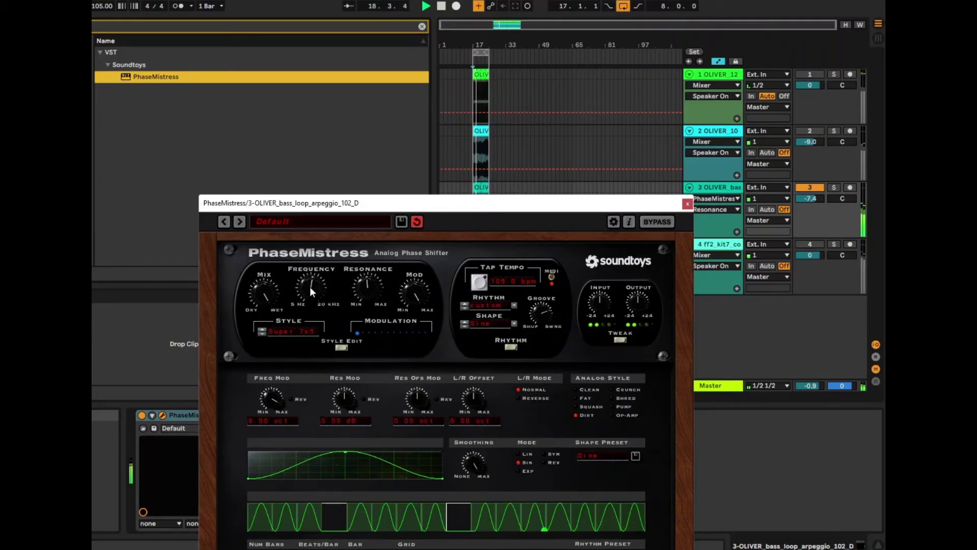
left_click_drag(374, 296, 417, 316)
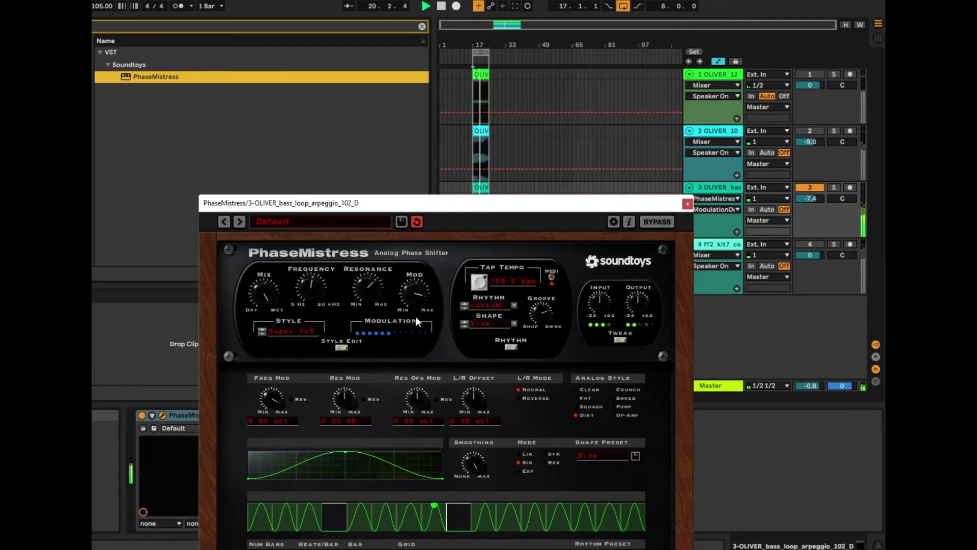
left_click(292, 330)
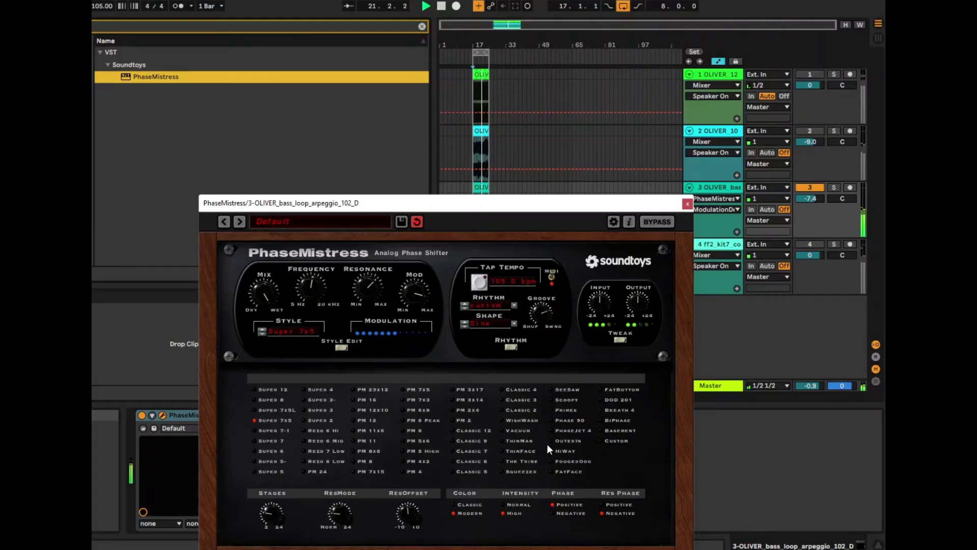
Choose the PM 11x6 phaser style and re-sync the rhythm tempo to the host's 105 bpm
left_click(527, 420)
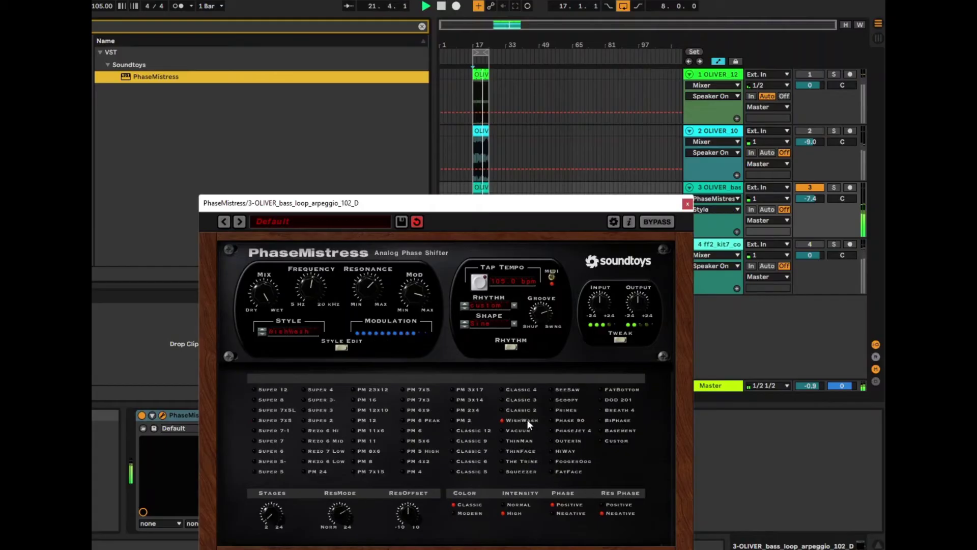
left_click(381, 430)
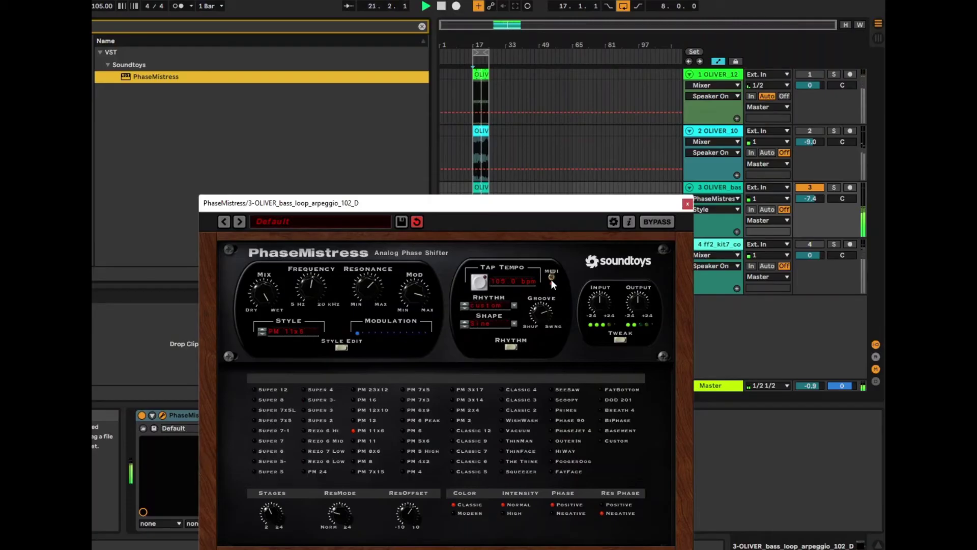
double_click(490, 284)
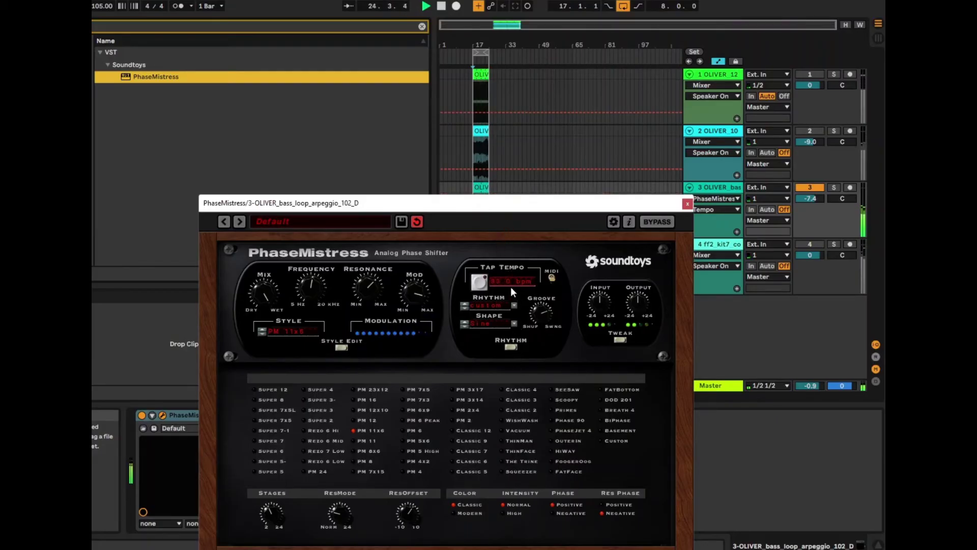
left_click(553, 277)
left_click(512, 345)
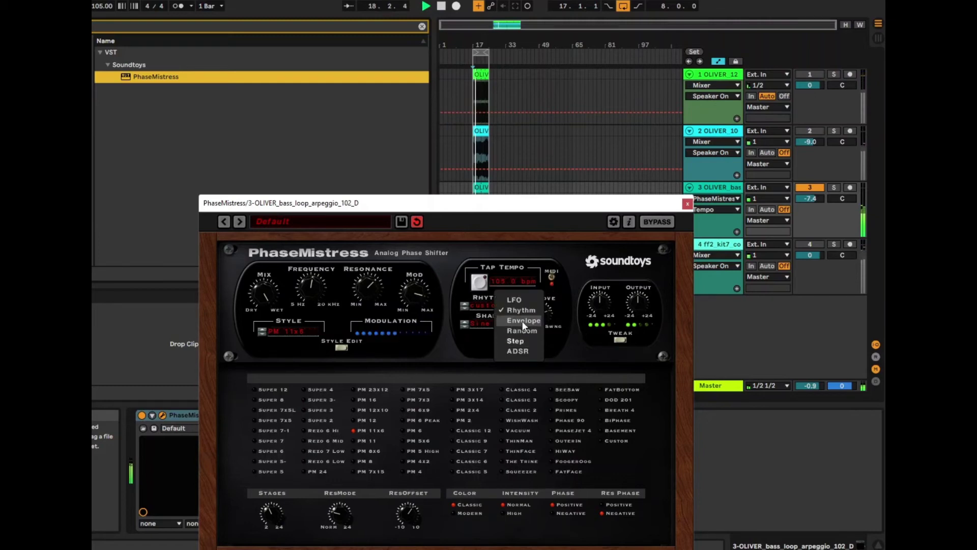
Use Envelope mode with 0.1 ms attack, 4.1 ms release and an adjusted threshold
left_click(521, 321)
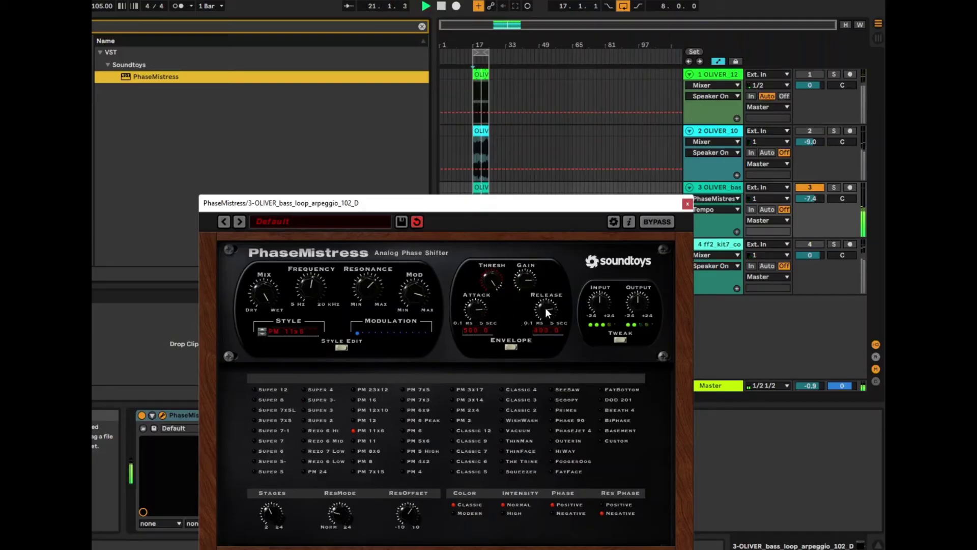
left_click_drag(545, 307, 548, 358)
left_click_drag(469, 307, 514, 429)
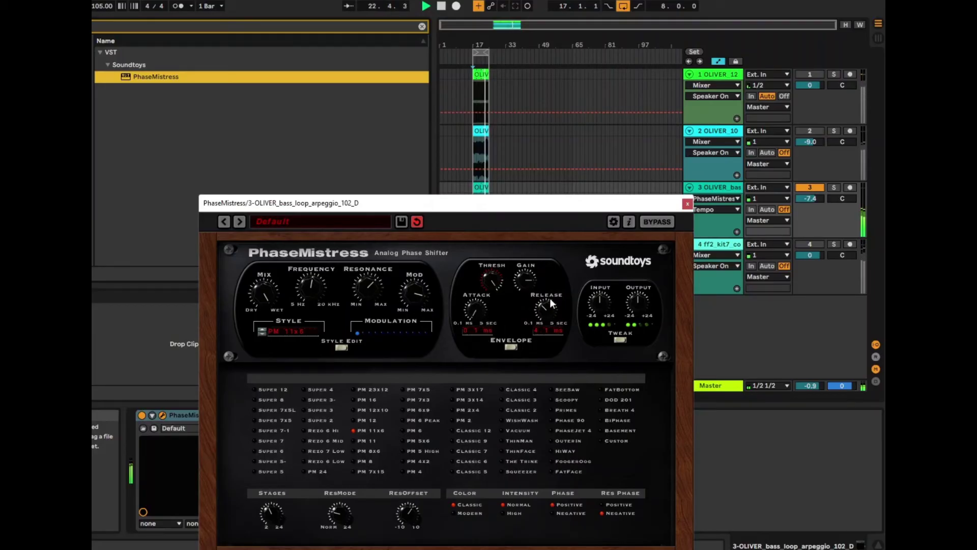
mouse_move(496, 285)
left_mouse_down()
mouse_move(508, 359)
mouse_move(492, 278)
left_mouse_up()
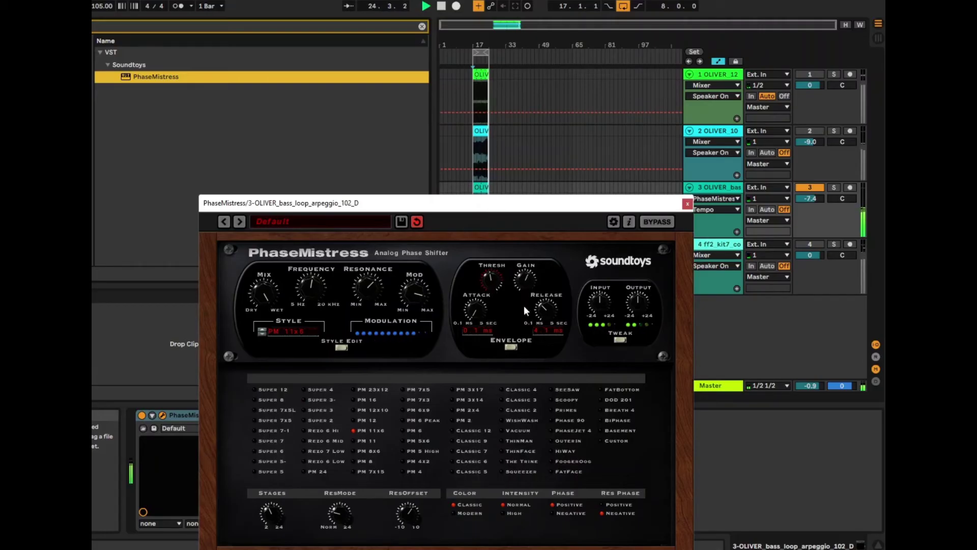
left_click(513, 346)
Try Random modulation mode with a 1/16th rhythm
left_click(520, 335)
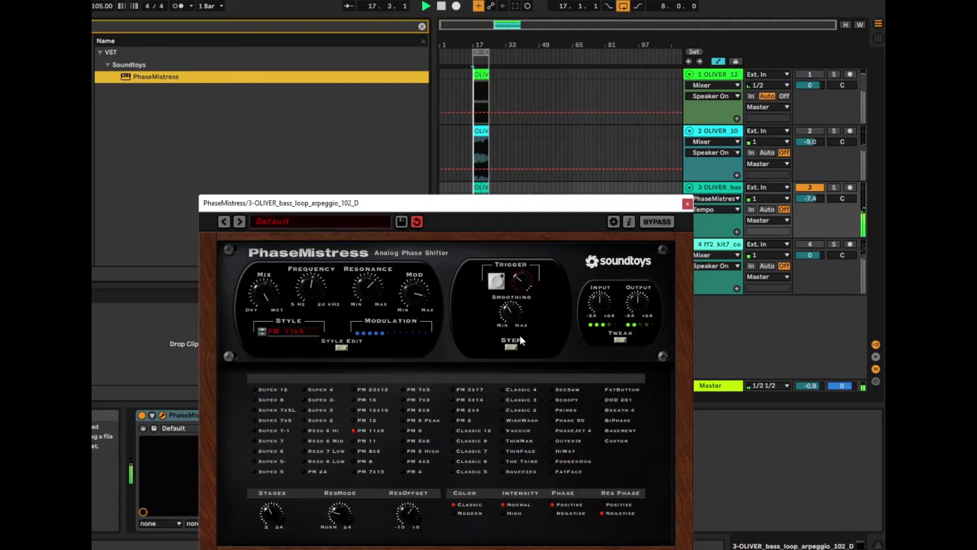
left_click(514, 349)
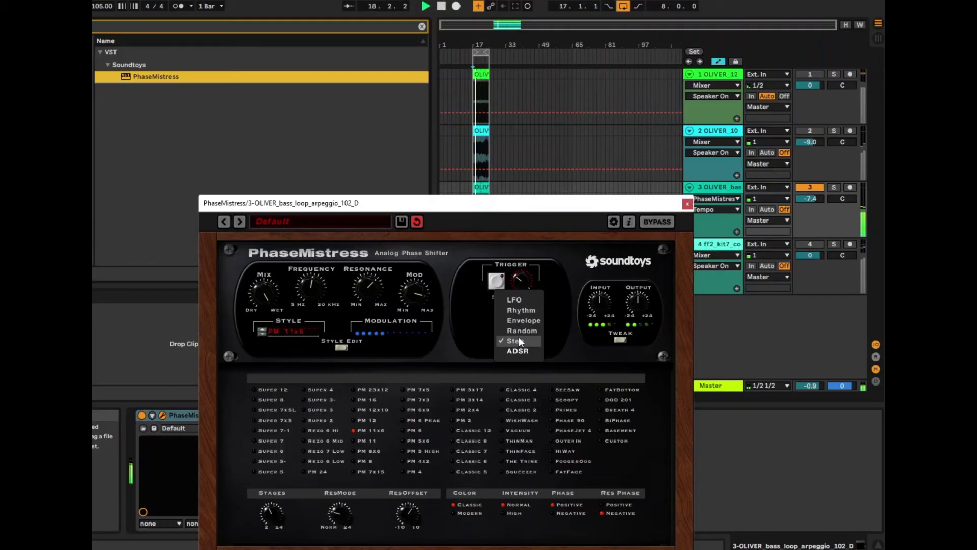
left_click(519, 331)
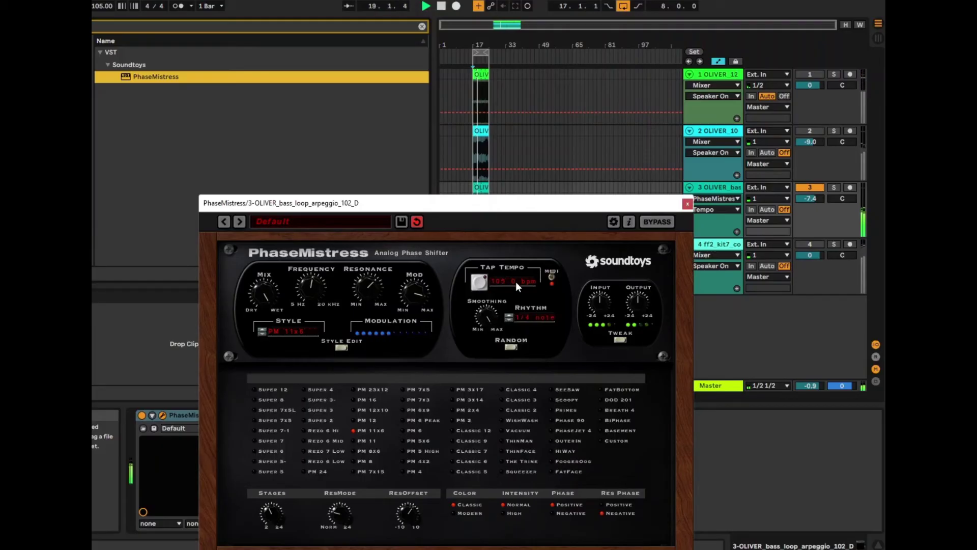
left_click(509, 319)
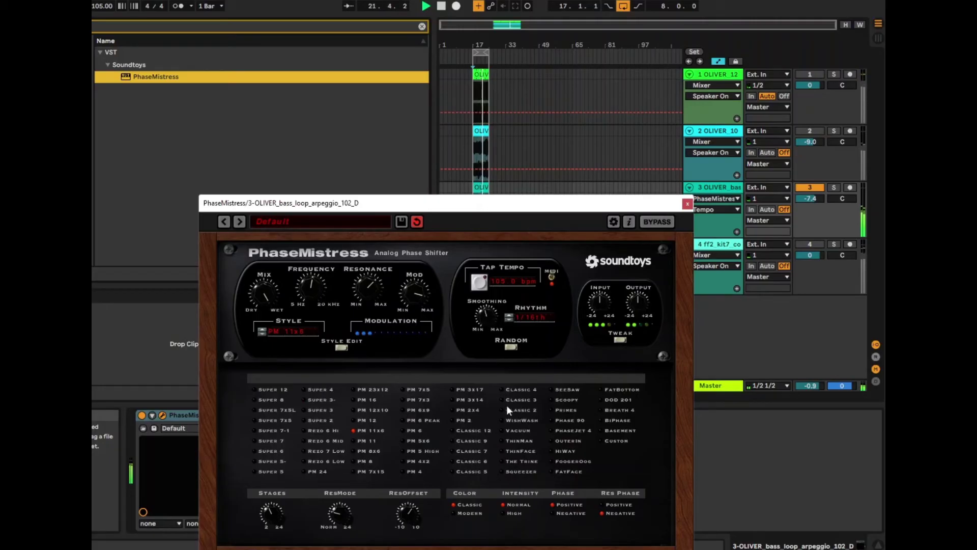
Return to Step mode, show the Tweak settings and fire the step trigger manually
left_click(513, 347)
left_click(512, 344)
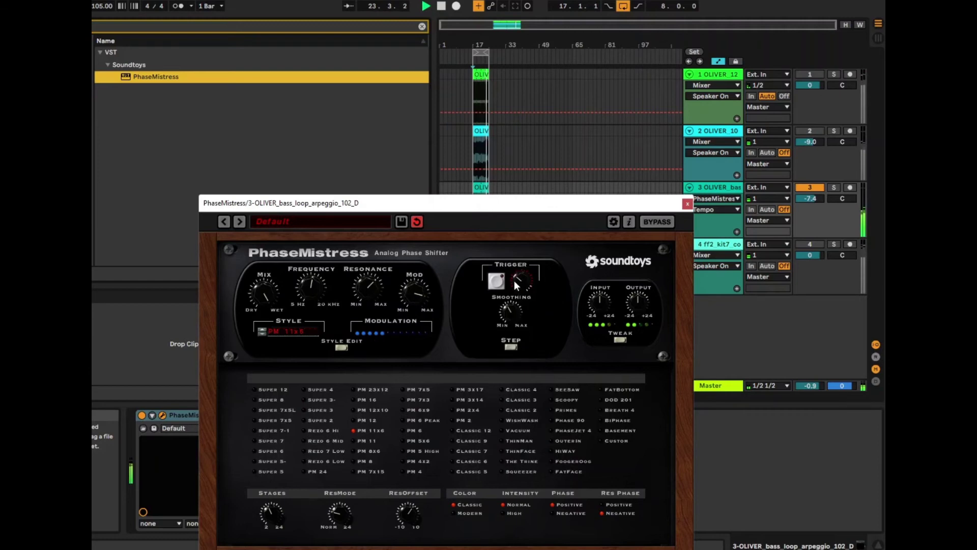
left_click(620, 339)
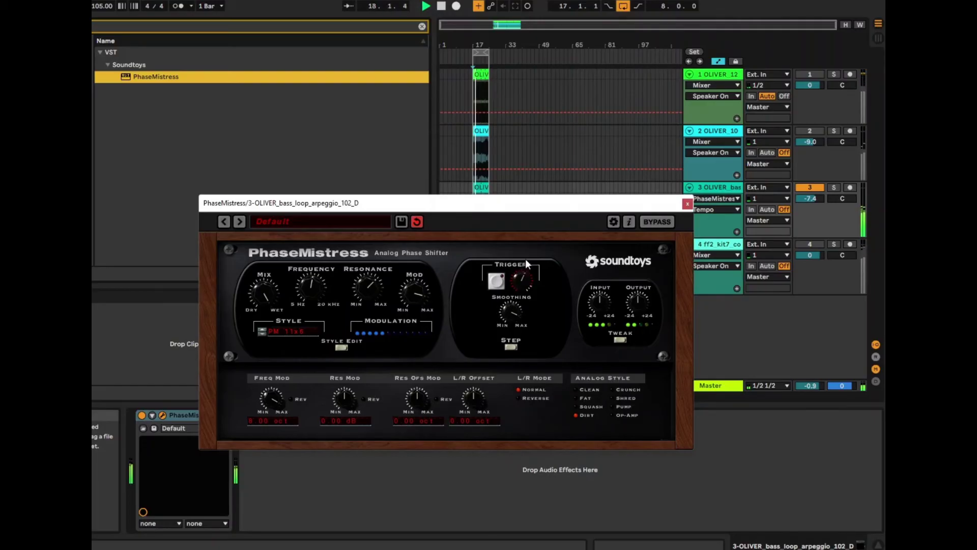
left_click(497, 281)
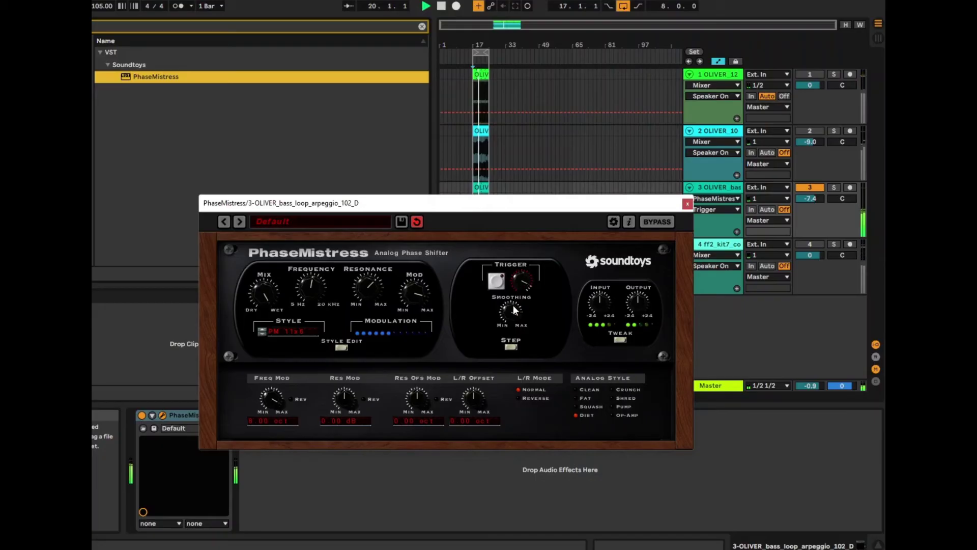
left_click(507, 348)
Trigger ADSR mode, then switch to Rhythm mode with the DrewGrv 1 preset
left_click(516, 350)
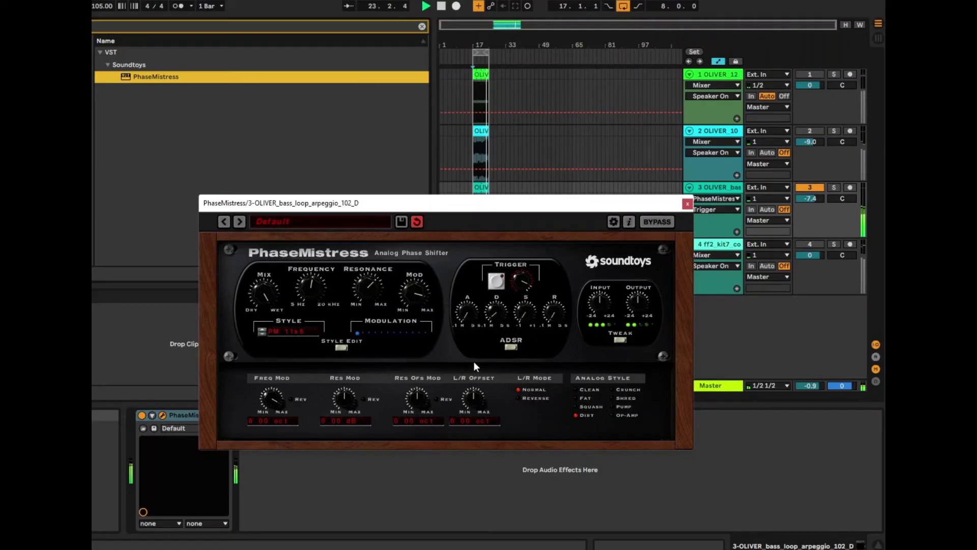
left_click(499, 284)
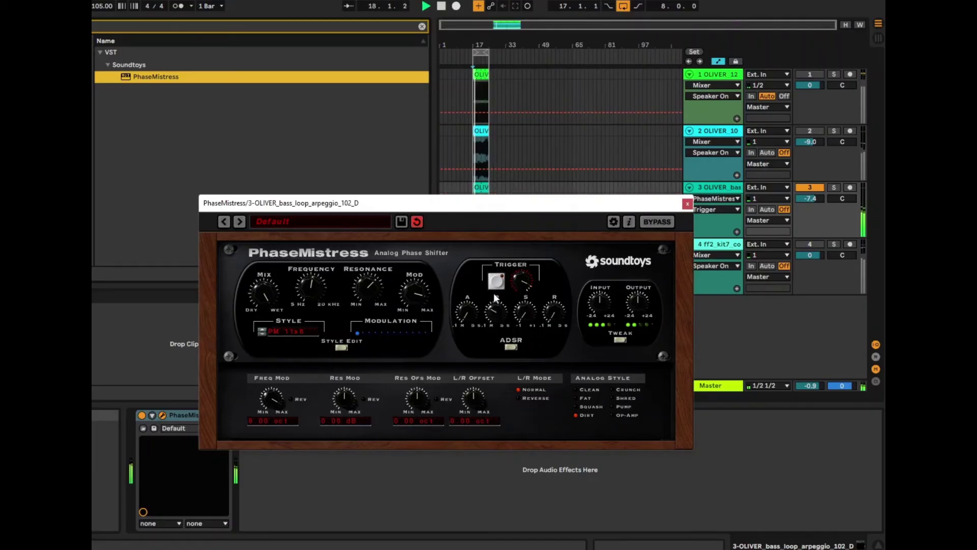
left_click(511, 339)
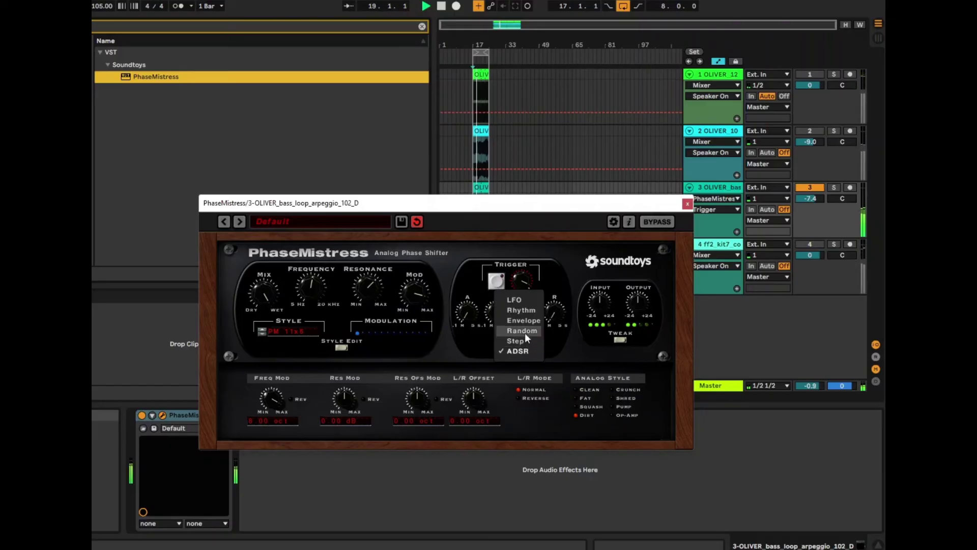
left_click(521, 311)
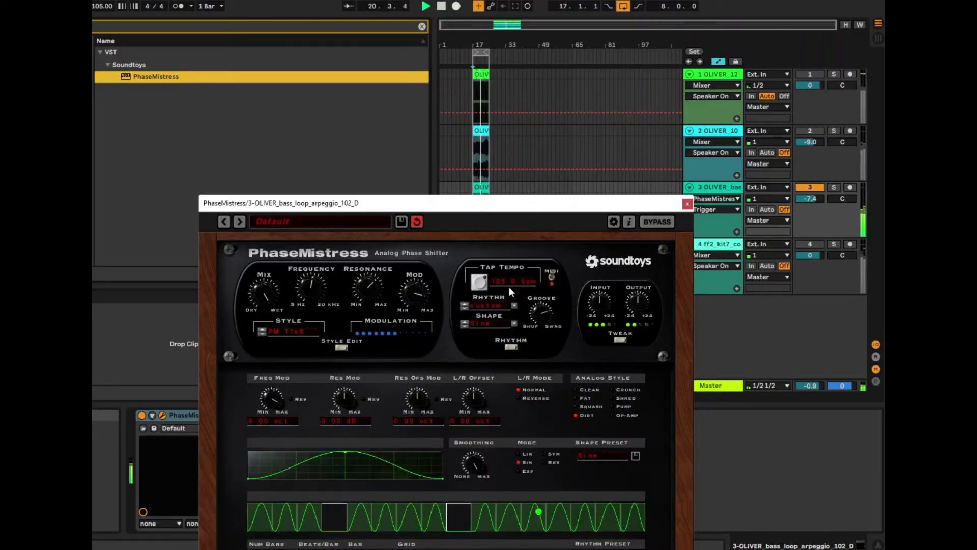
left_click(497, 306)
mouse_move(491, 311)
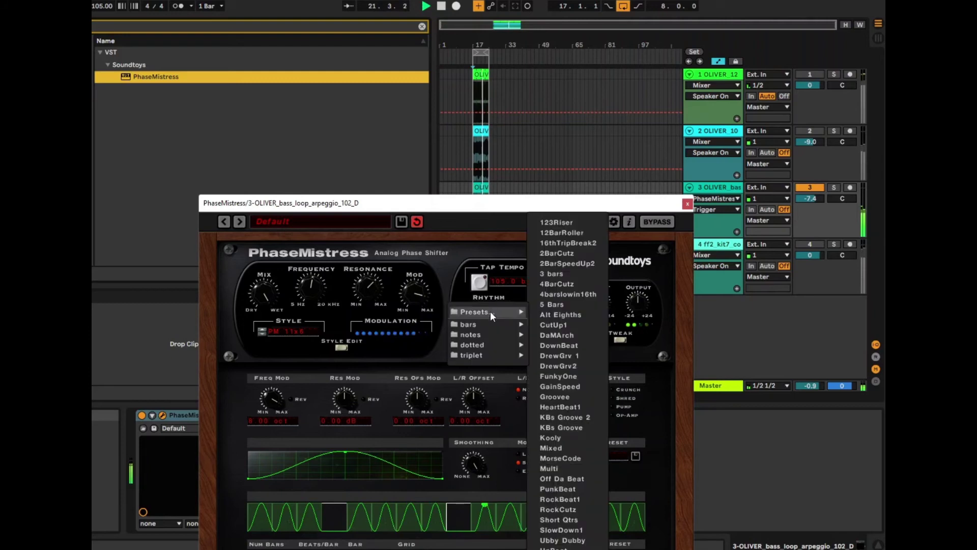
left_click(564, 355)
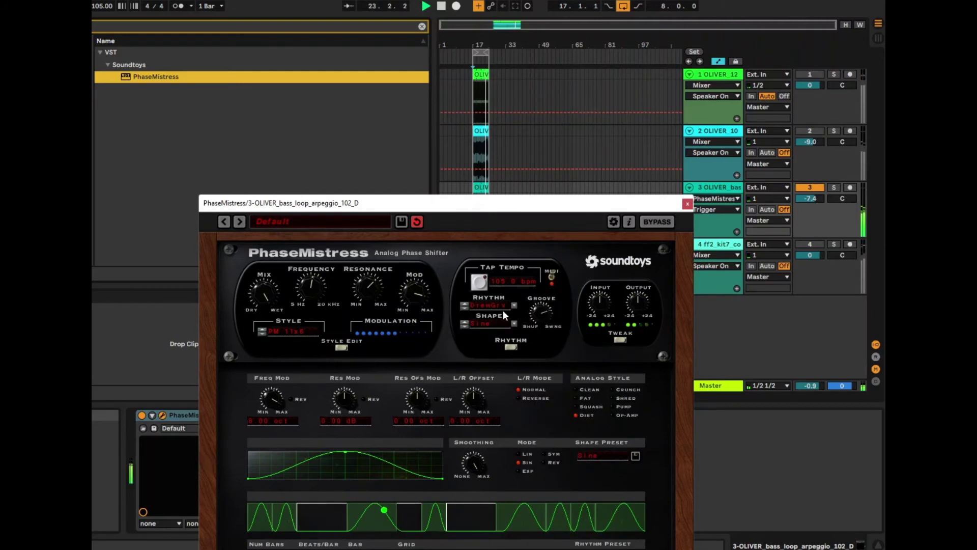
Reactivate track 1, set its volume to -6.3 and close the plugin window
left_click(812, 80)
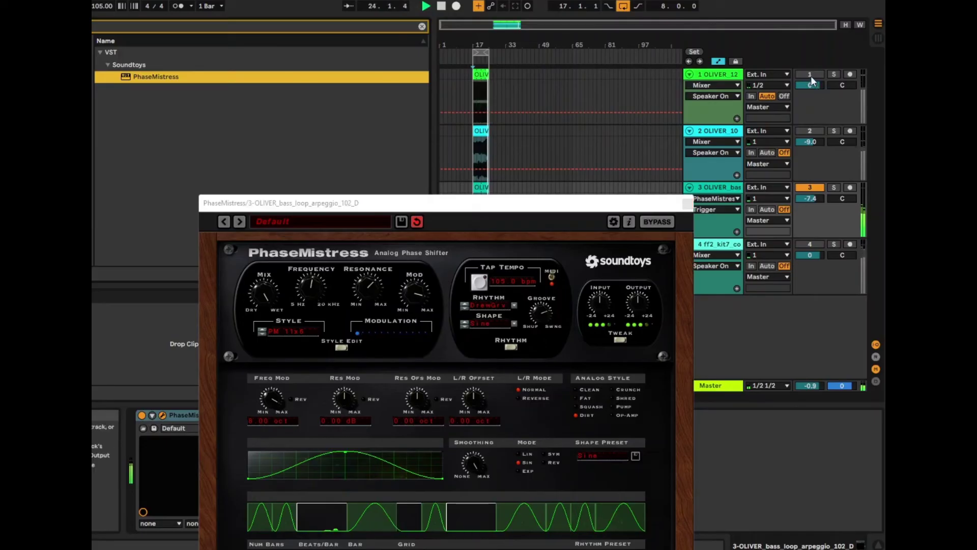
left_click(811, 76)
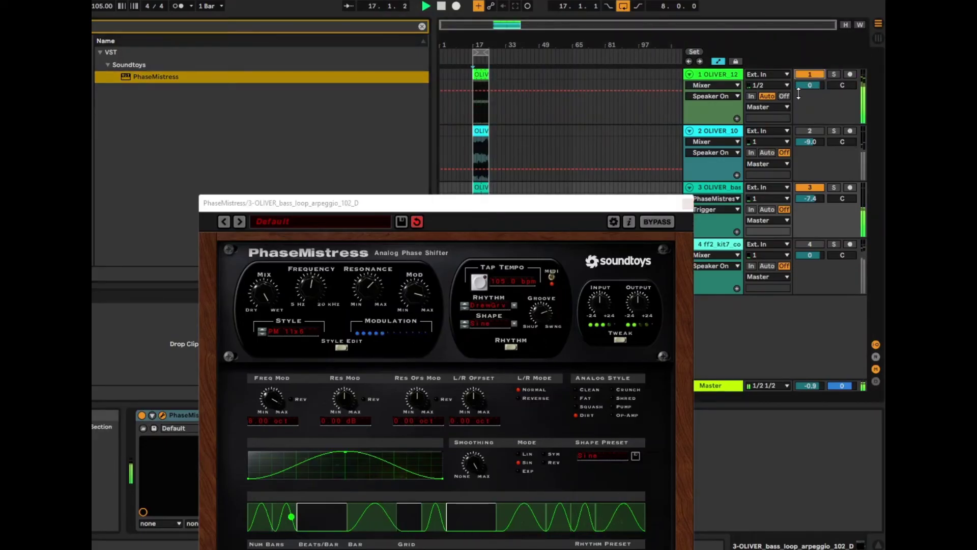
left_click_drag(799, 87, 799, 109)
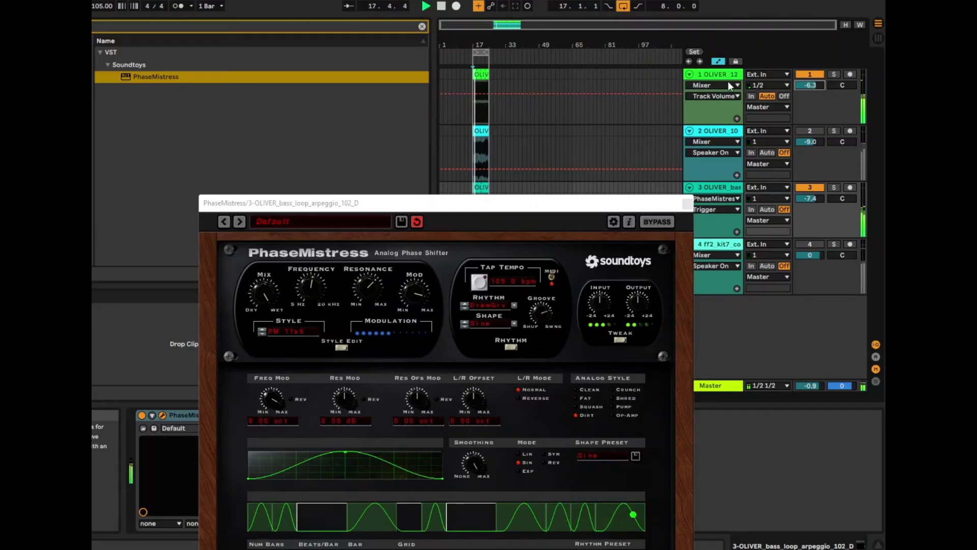
key("ctrl+alt+p")
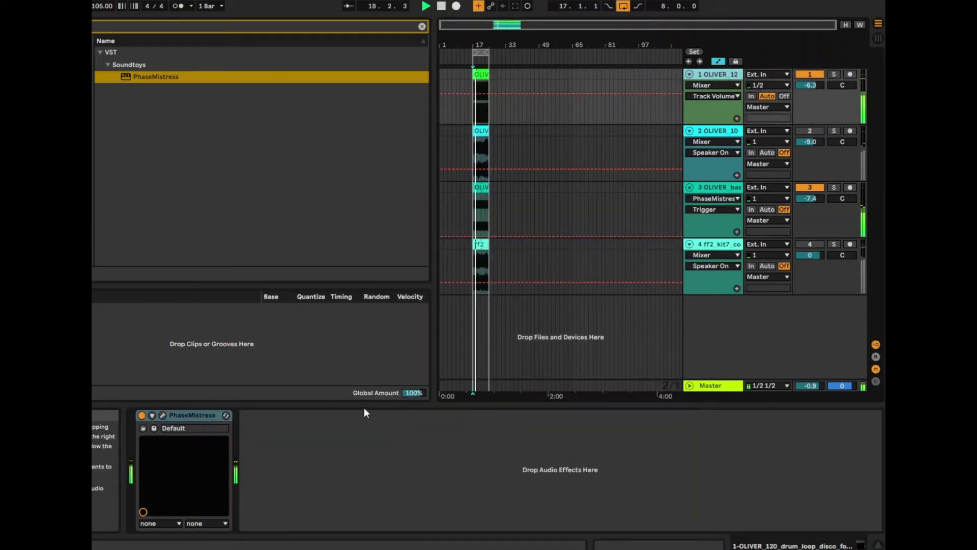
Open the drum track's PhaseMistress and switch it to Rhythm mode with the GainSpeed preset
left_click(163, 415)
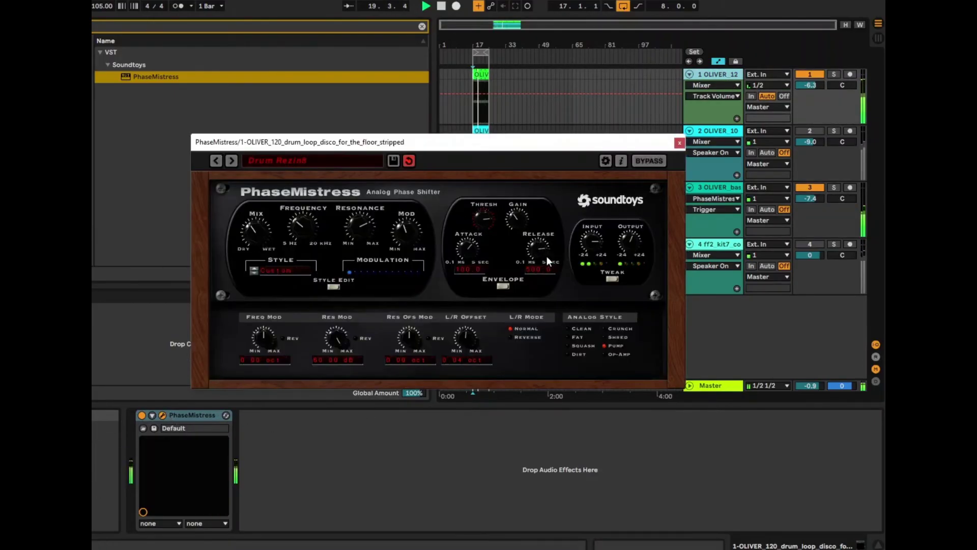
left_click(503, 285)
left_click(517, 250)
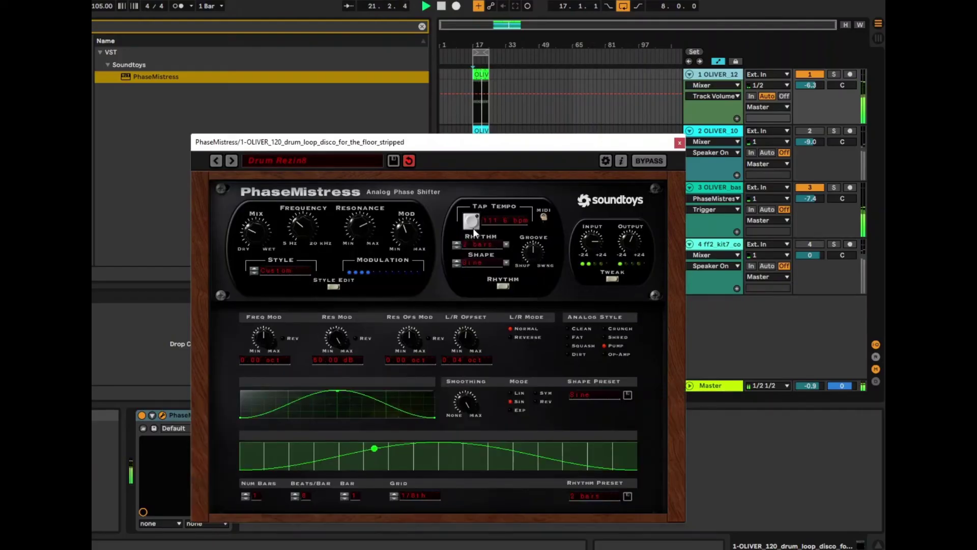
left_click(487, 243)
mouse_move(492, 250)
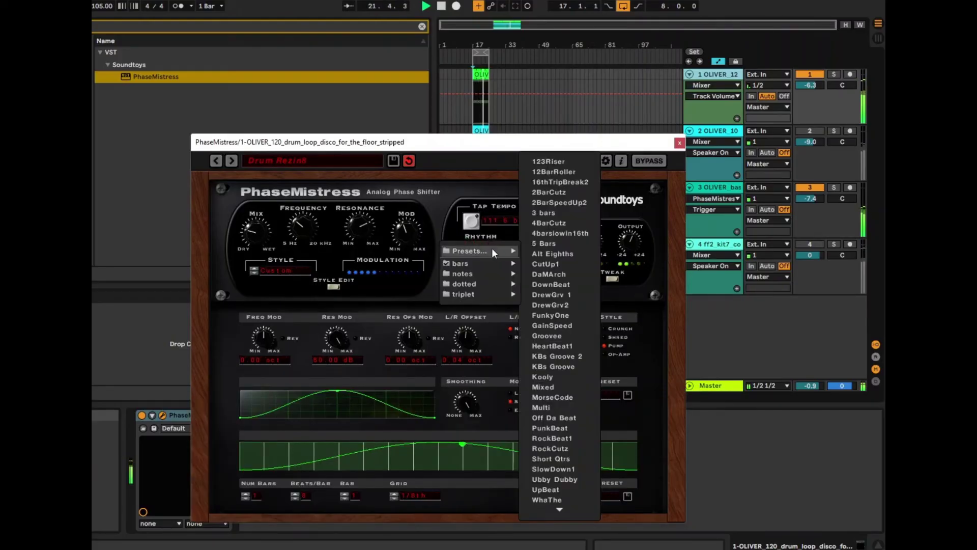
left_click(569, 327)
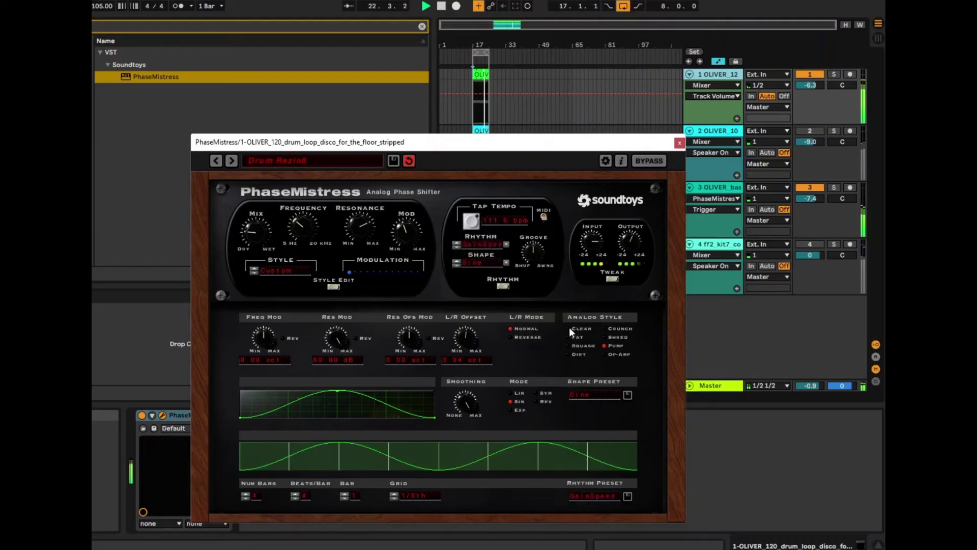
Deactivate the bass track, load the RockBeat1 rhythm preset and record drum Mix automation
left_click(810, 97)
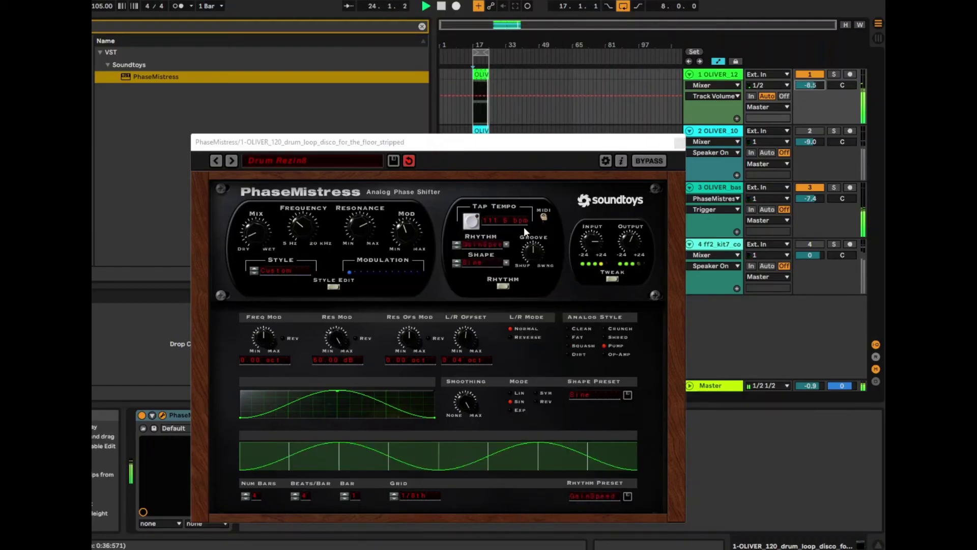
left_click(821, 186)
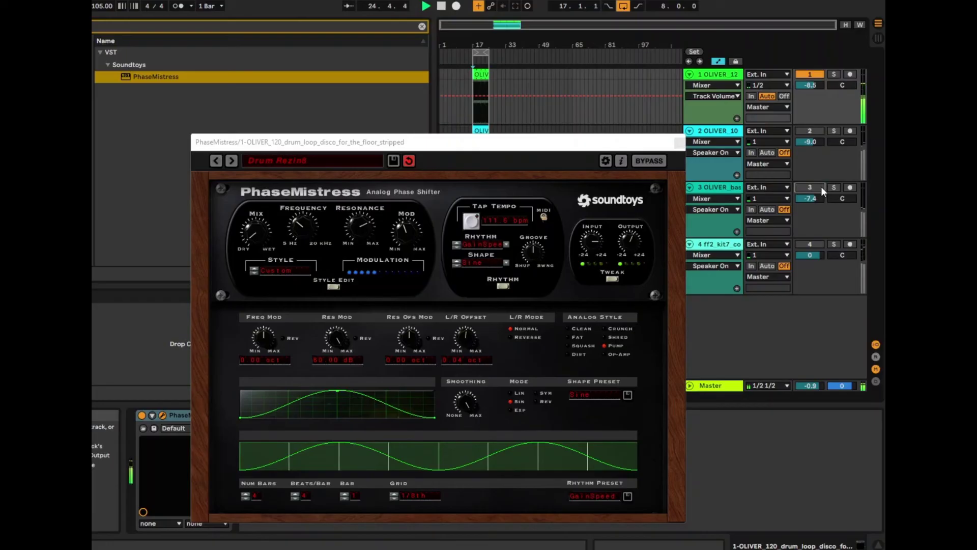
left_click(496, 222)
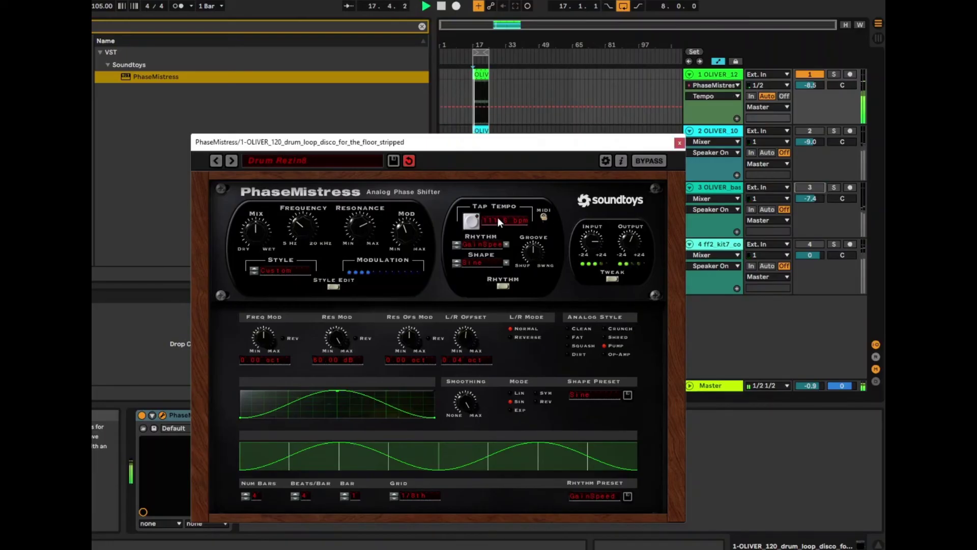
left_click(478, 244)
mouse_move(491, 252)
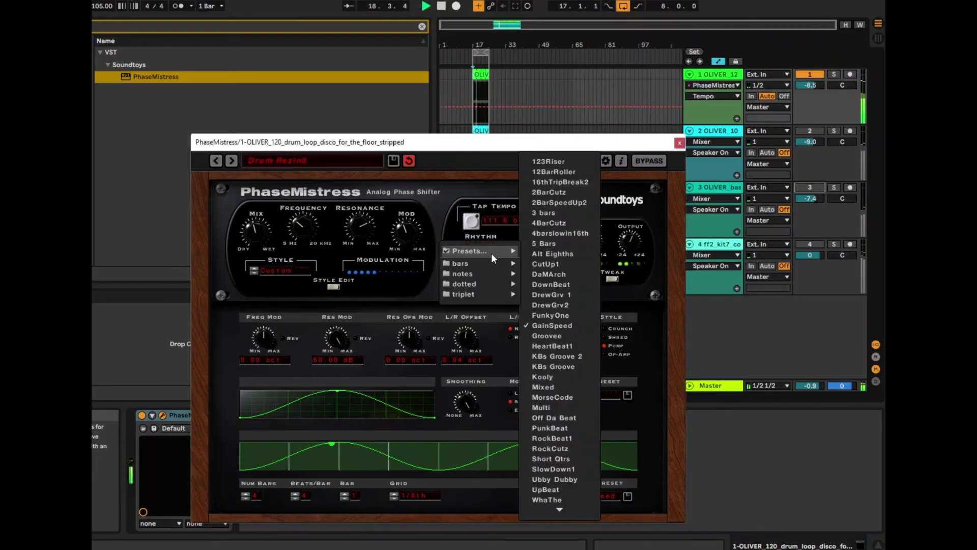
left_click(557, 437)
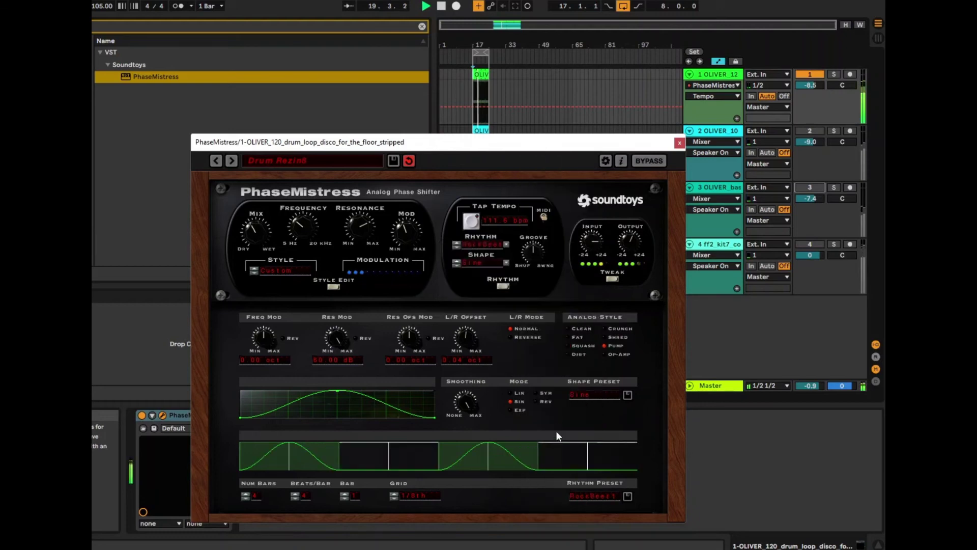
left_click_drag(249, 259, 259, 237)
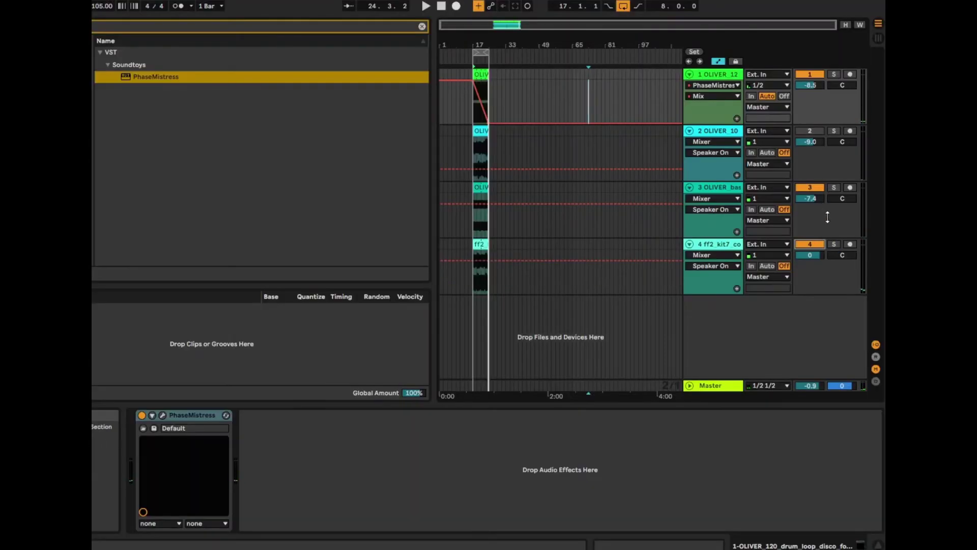
Solo and select the guitar solo track, start playback, and add PhaseMistress to it
left_click(838, 241)
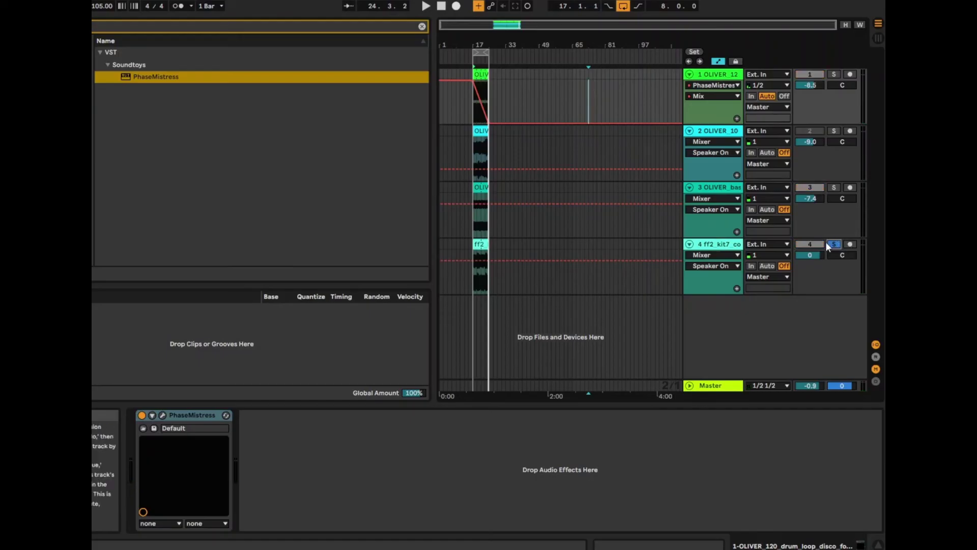
left_click(739, 248)
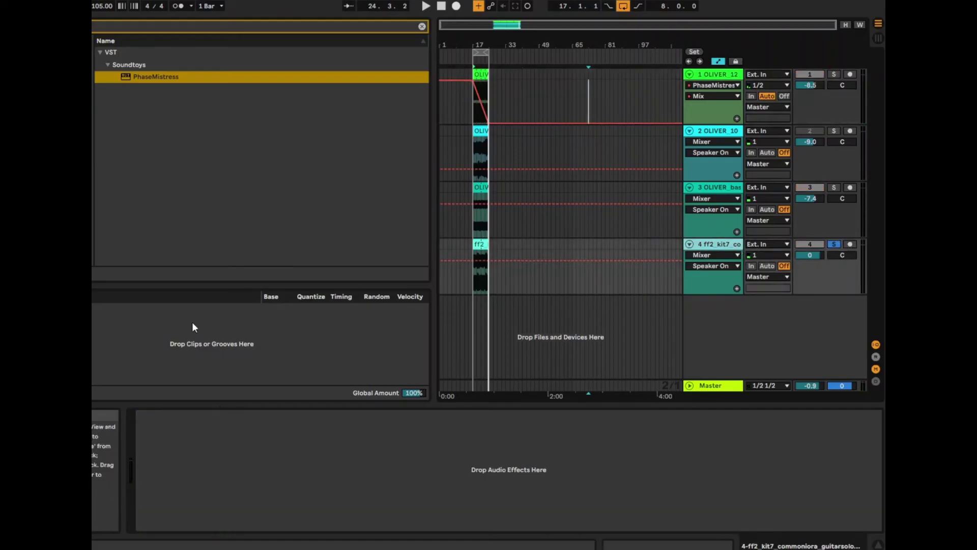
left_click(427, 7)
left_click_drag(136, 77, 318, 463)
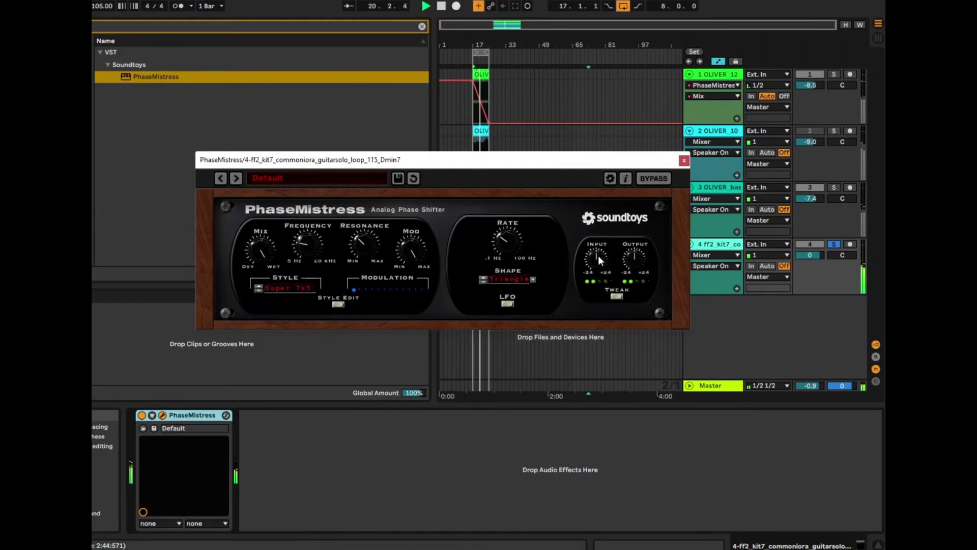
Turn the PhaseMistress input down, return it to centre, and expand the Tweak panel
left_click_drag(597, 255, 589, 277)
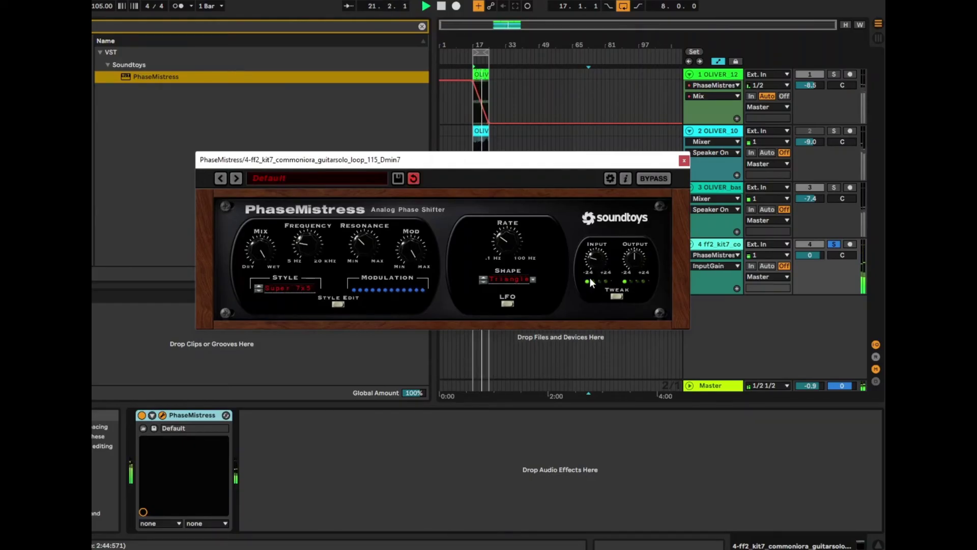
left_click(635, 255)
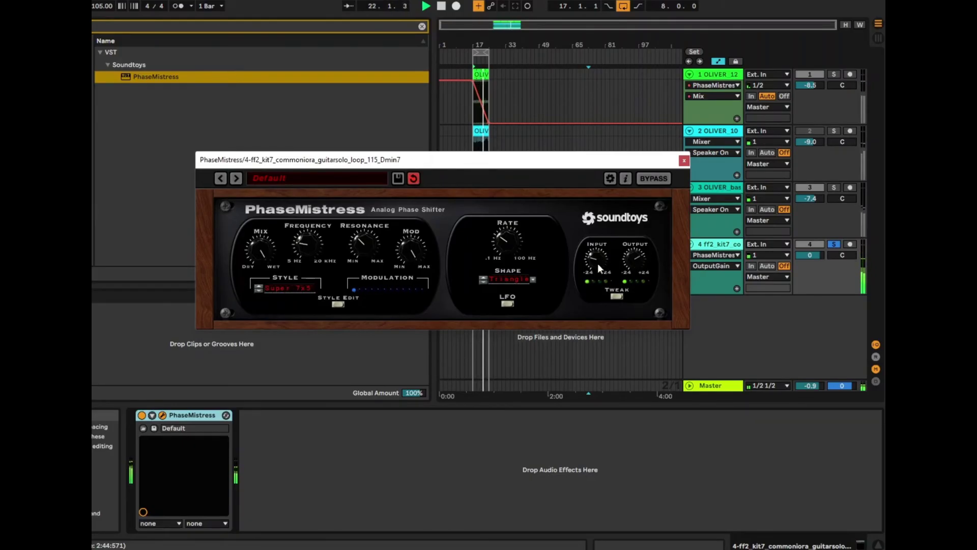
left_click_drag(598, 264, 590, 257)
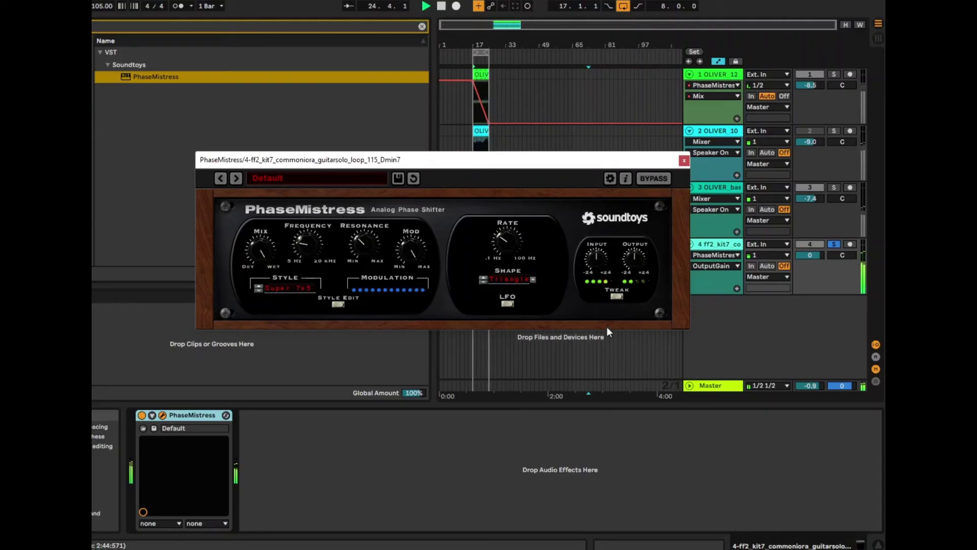
left_click(616, 297)
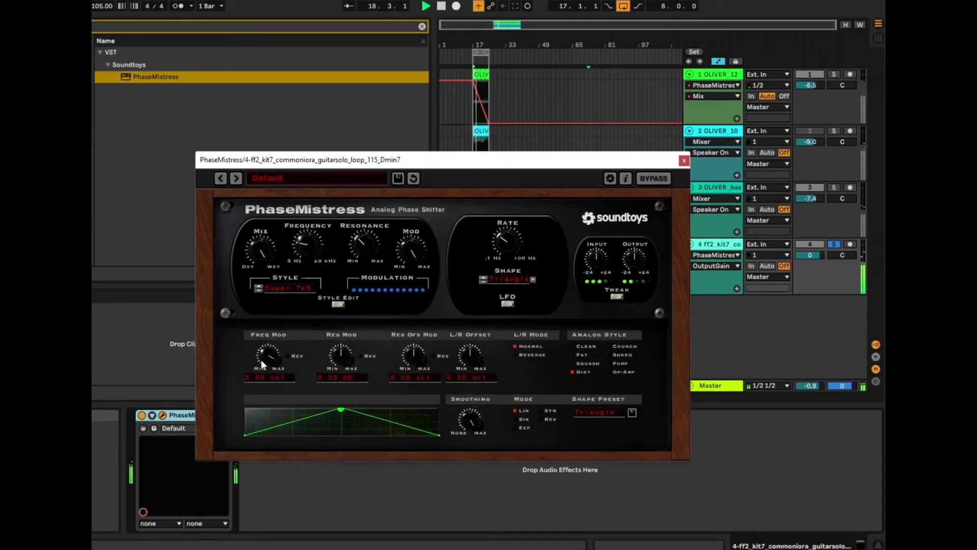
Set the analog style to Shred after trying Fat, and adjust the frequency modulation amount
left_click_drag(260, 359, 300, 359)
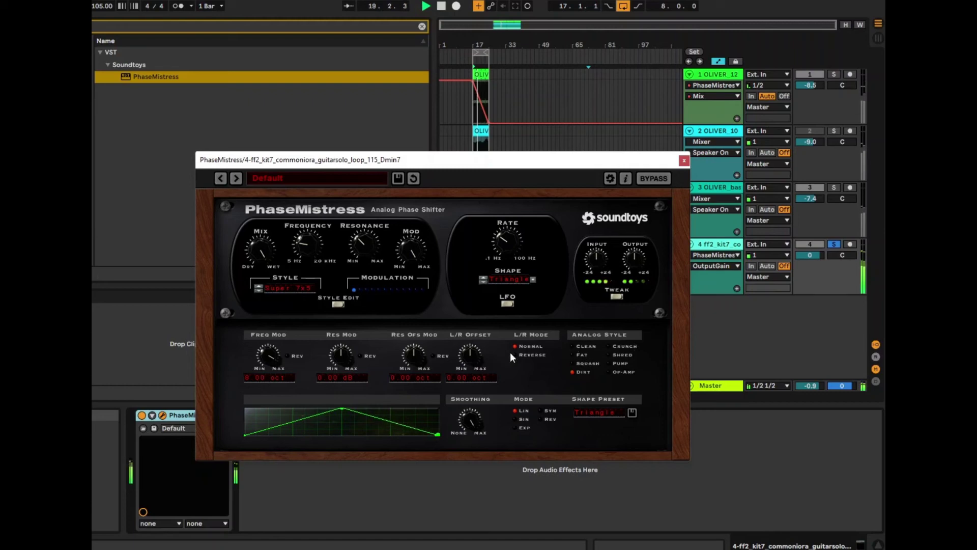
left_click(585, 348)
left_click(617, 356)
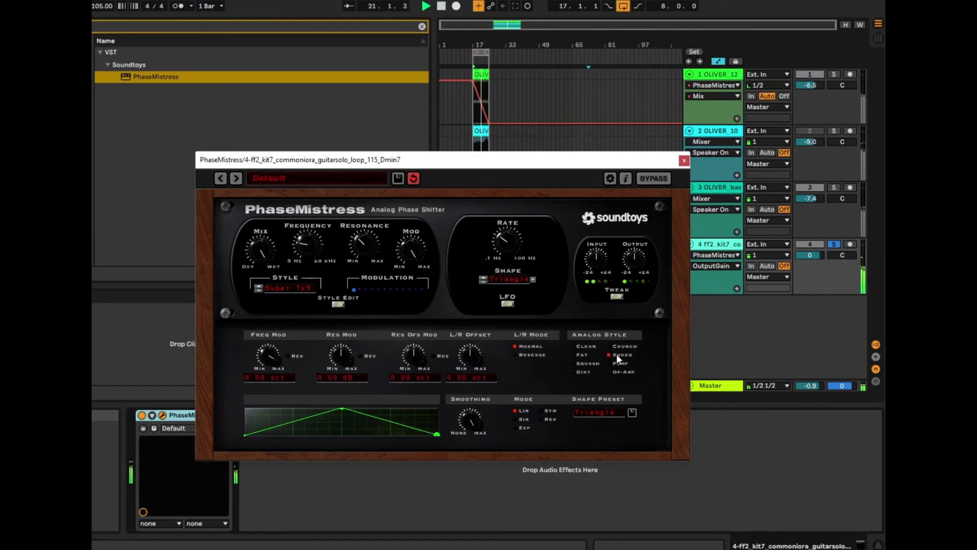
left_click(580, 355)
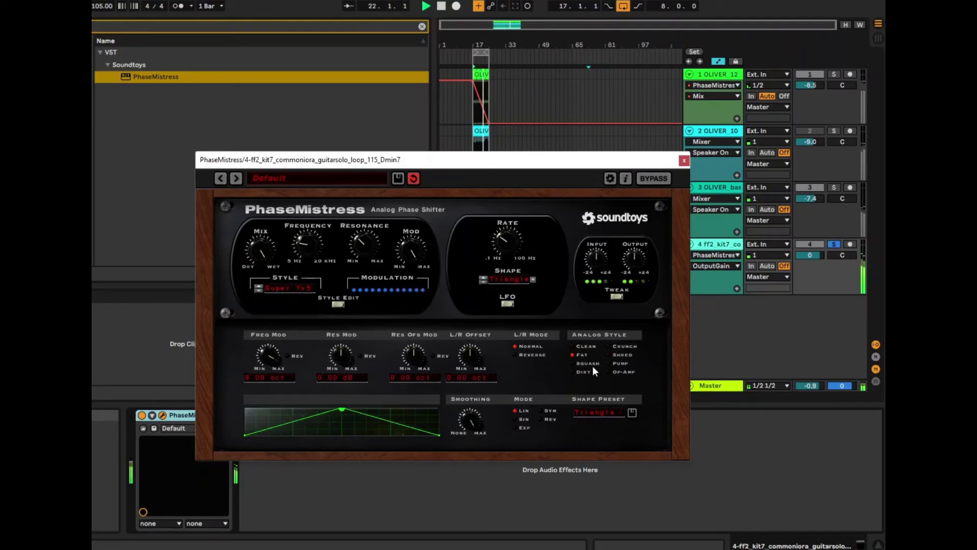
left_click(624, 356)
left_click_drag(271, 359, 270, 397)
left_click_drag(335, 367, 354, 340)
Set the resonance and resonance offset modulation amounts and reverse both
mouse_move(270, 373)
left_mouse_down()
mouse_move(277, 349)
mouse_move(267, 377)
left_mouse_up()
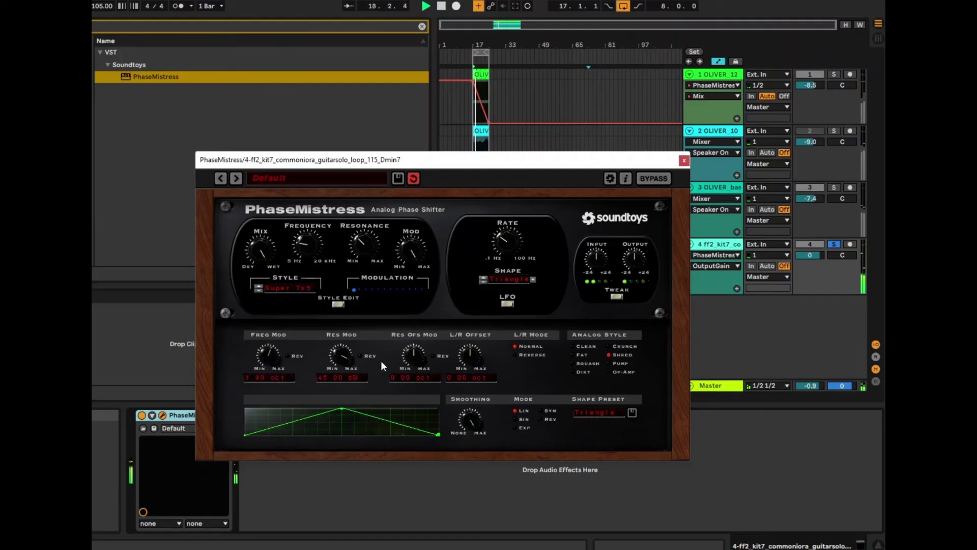
left_click_drag(414, 357, 417, 385)
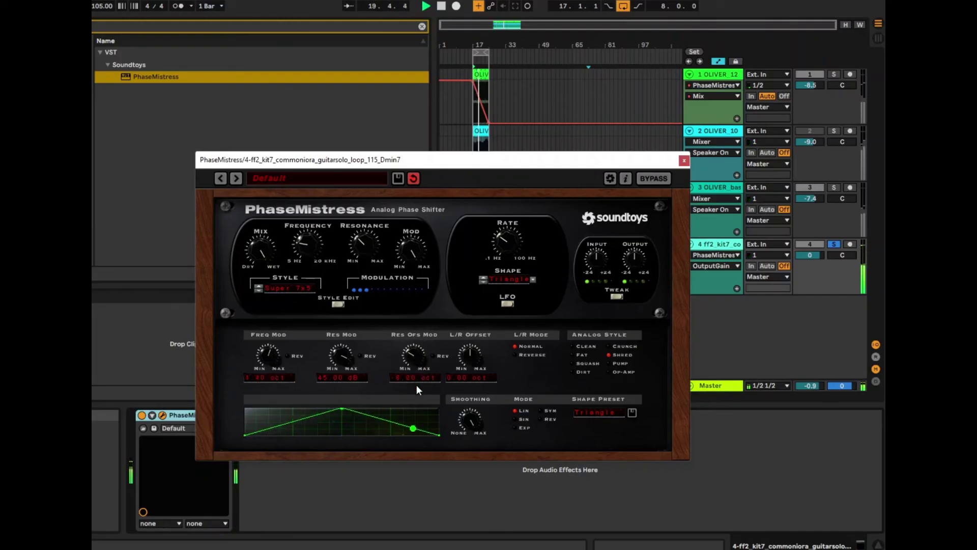
left_click(443, 357)
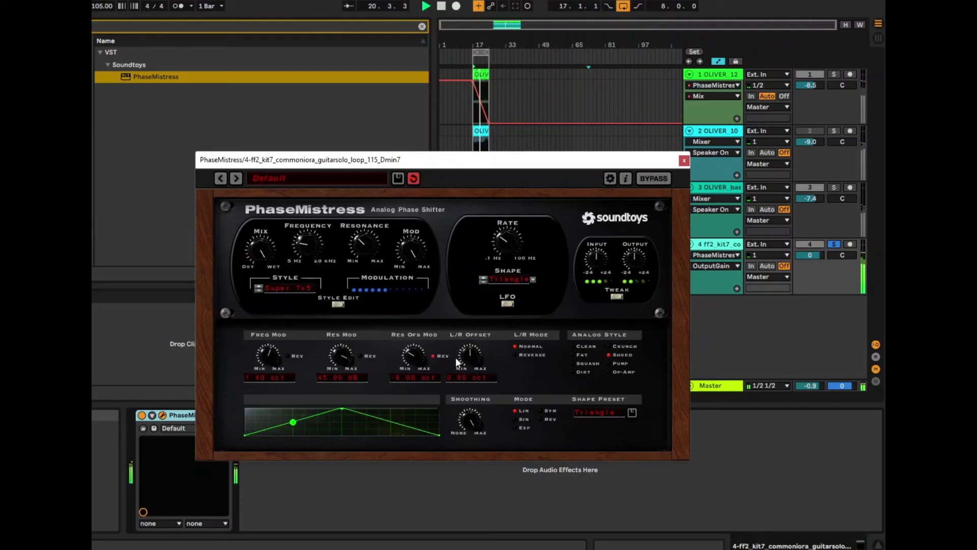
left_click(367, 357)
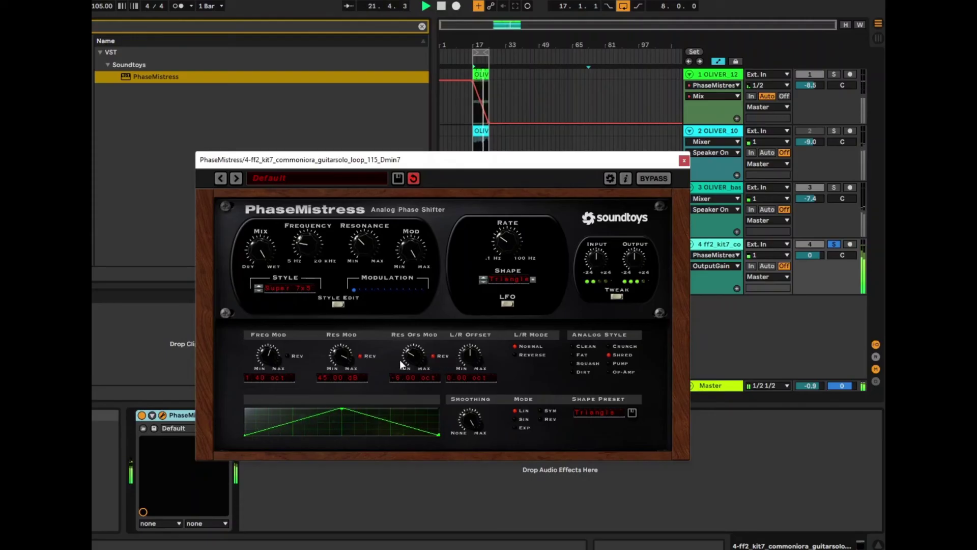
left_click_drag(349, 360, 355, 387)
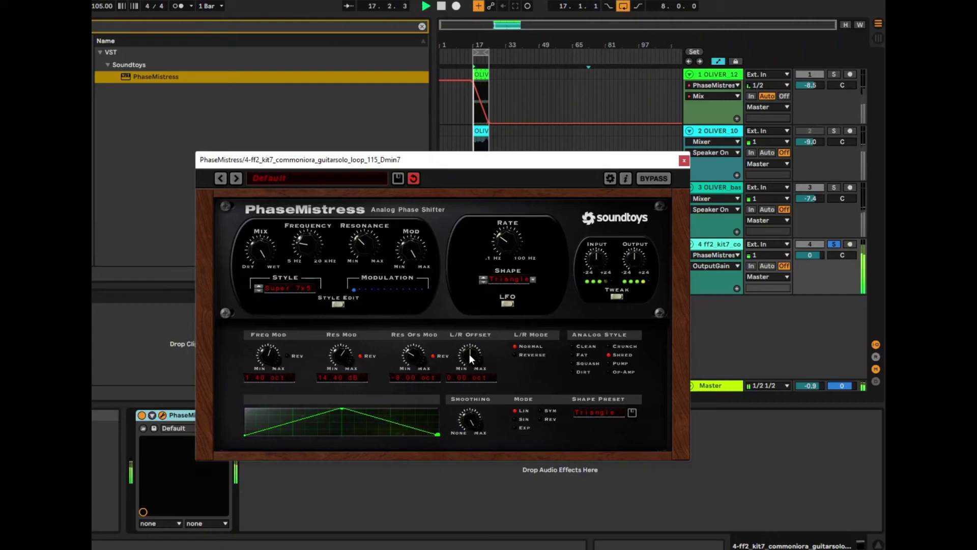
Push the left/right stereo offset negative and fine-tune it
left_click_drag(470, 353, 451, 412)
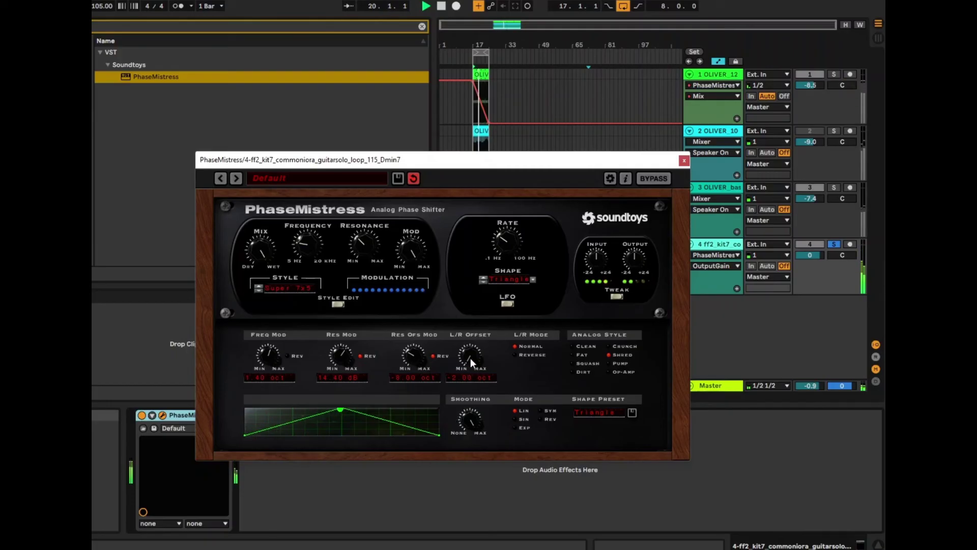
left_click_drag(469, 358, 500, 291)
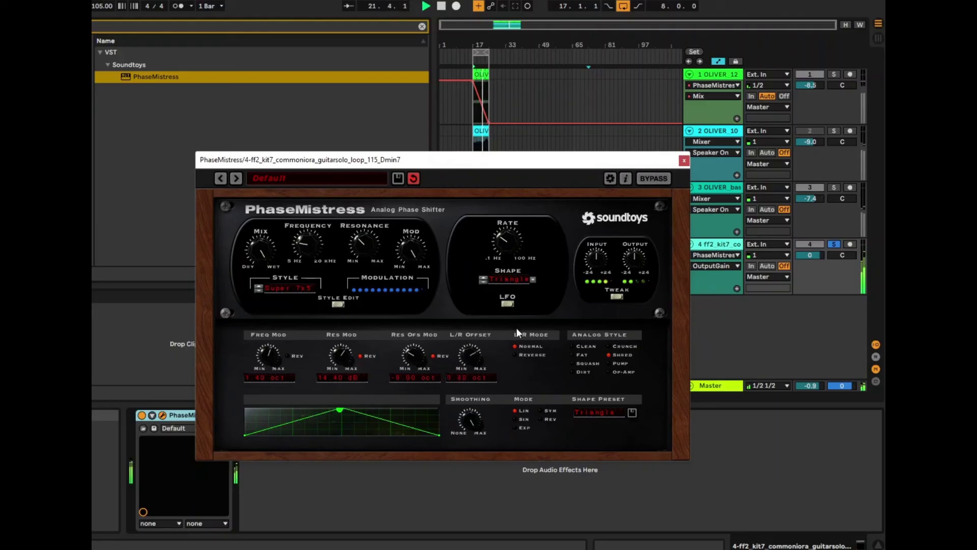
left_click_drag(468, 353, 486, 441)
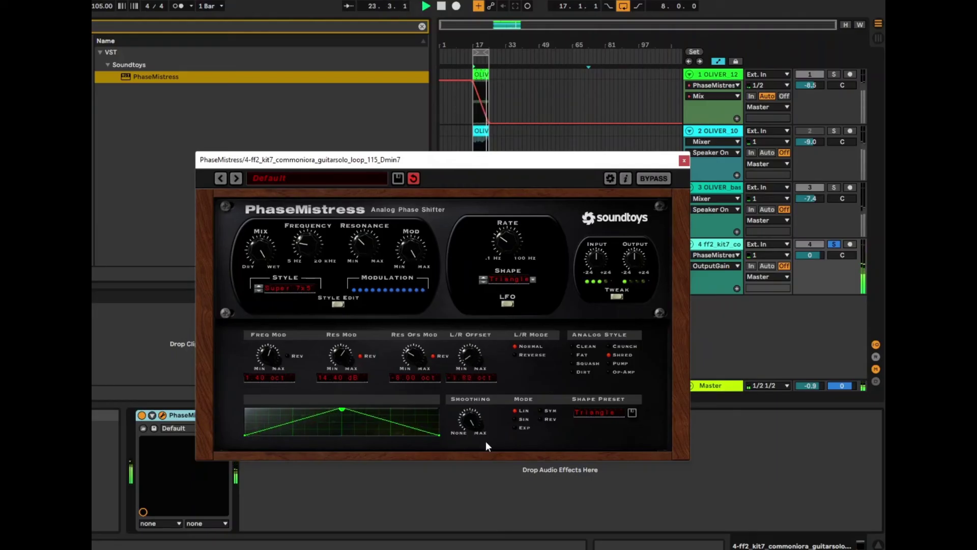
left_click(506, 301)
Switch the modulation to Rhythm mode at 1/8th notes, after briefly trying 1/16th
left_click(518, 270)
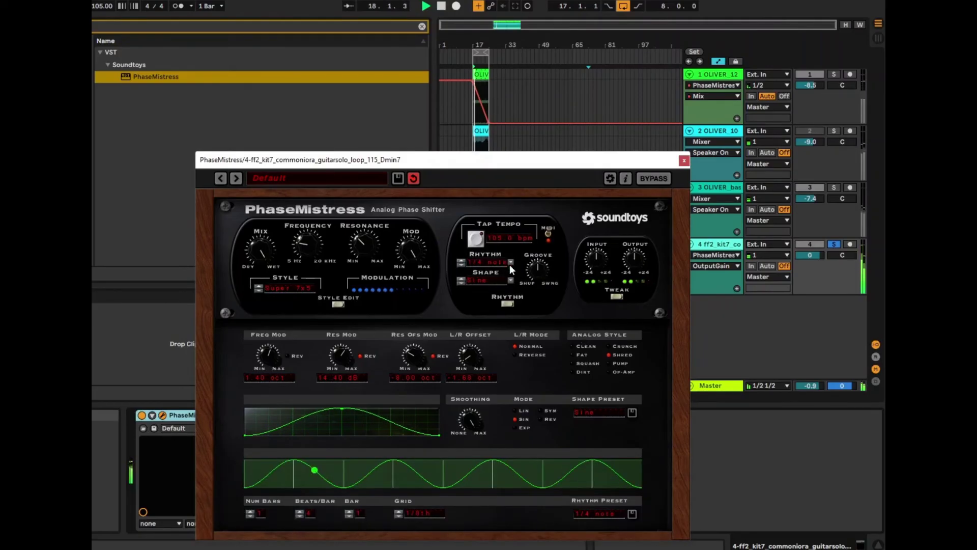
left_click(510, 264)
mouse_move(541, 248)
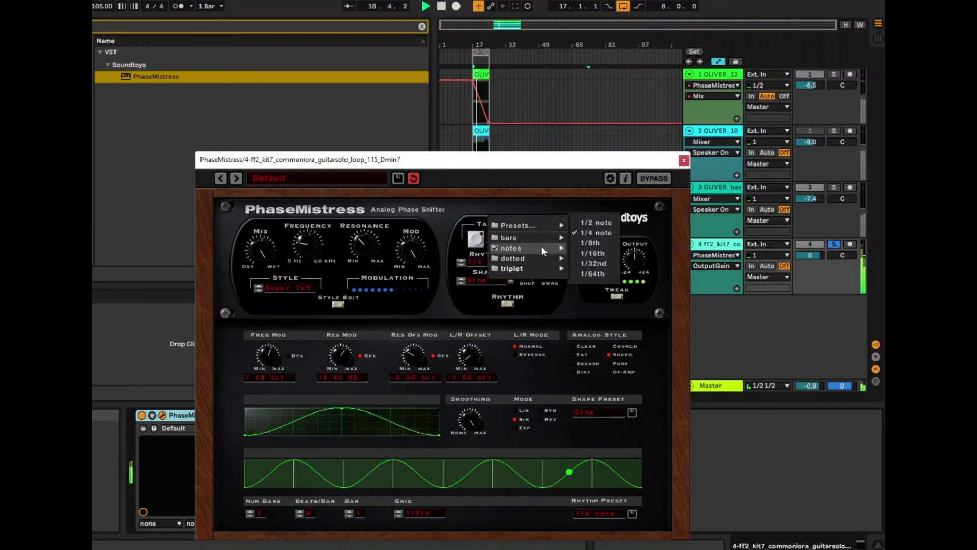
left_click(592, 253)
left_click(503, 263)
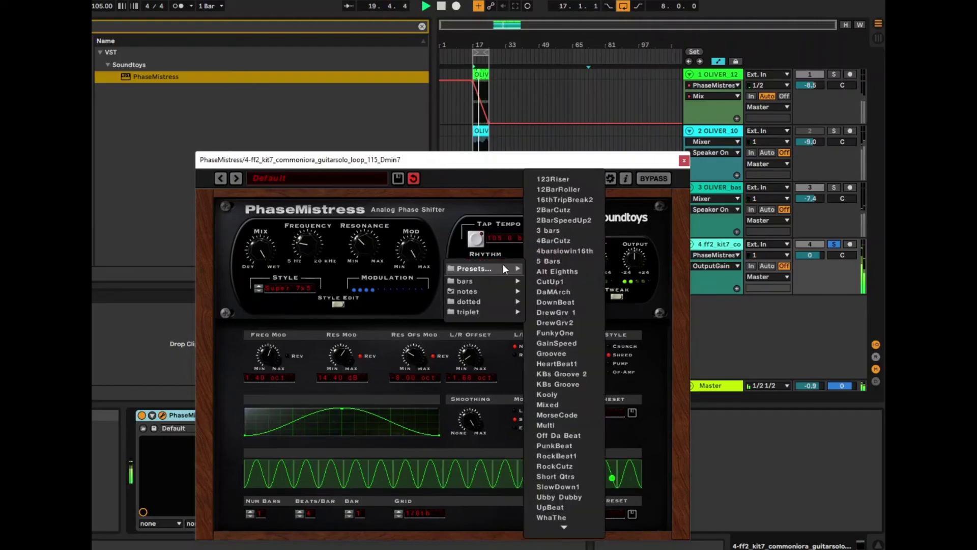
mouse_move(499, 291)
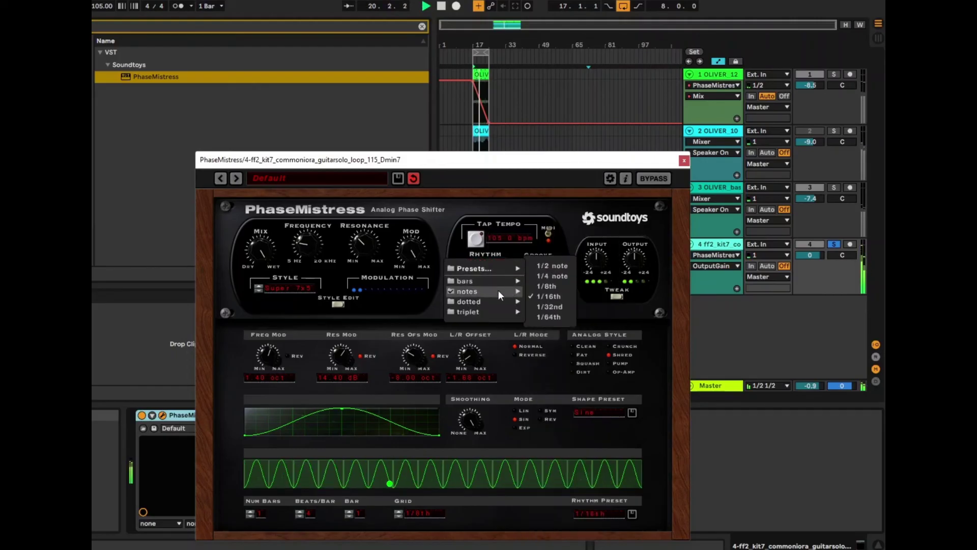
left_click(550, 288)
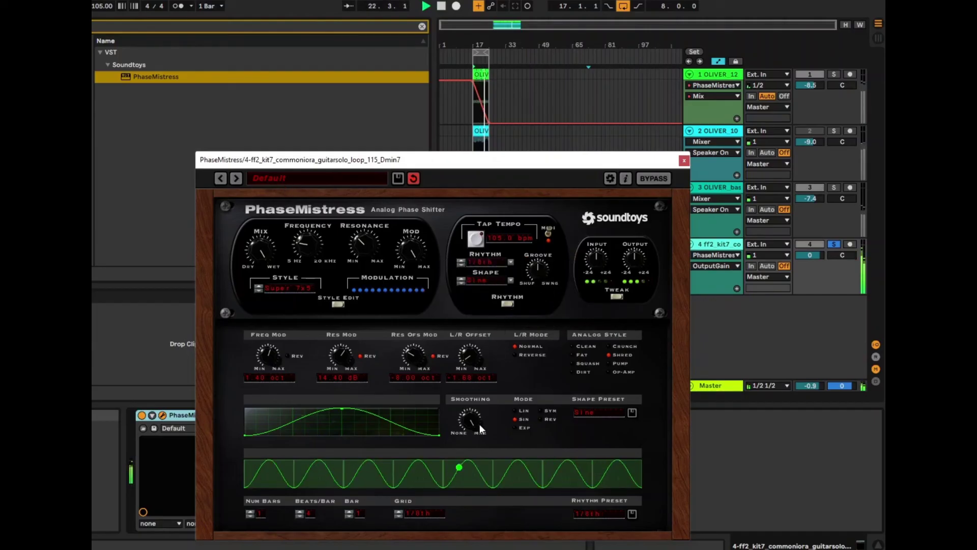
Add smoothing, try linear, sine and exponential curves, and set the shape symmetric
left_click_drag(457, 422, 490, 509)
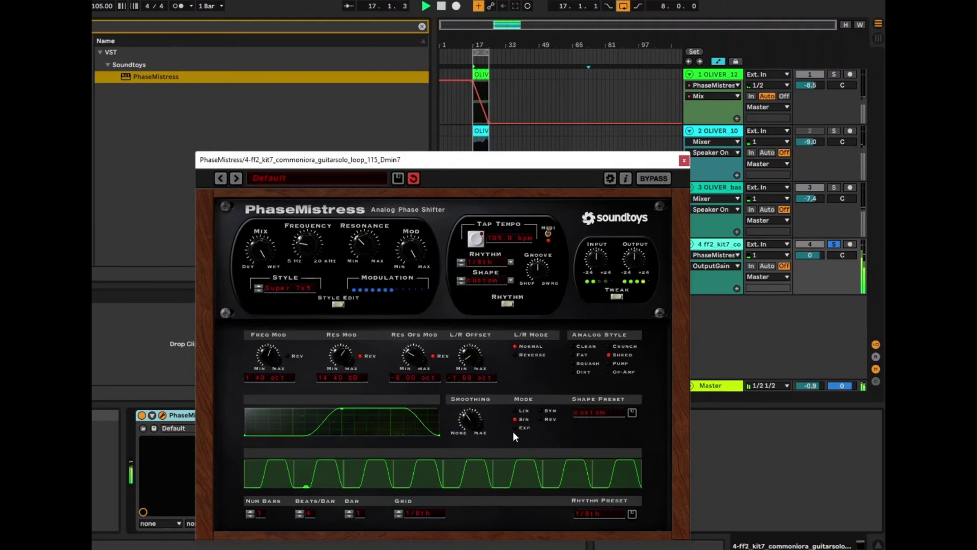
left_click(516, 410)
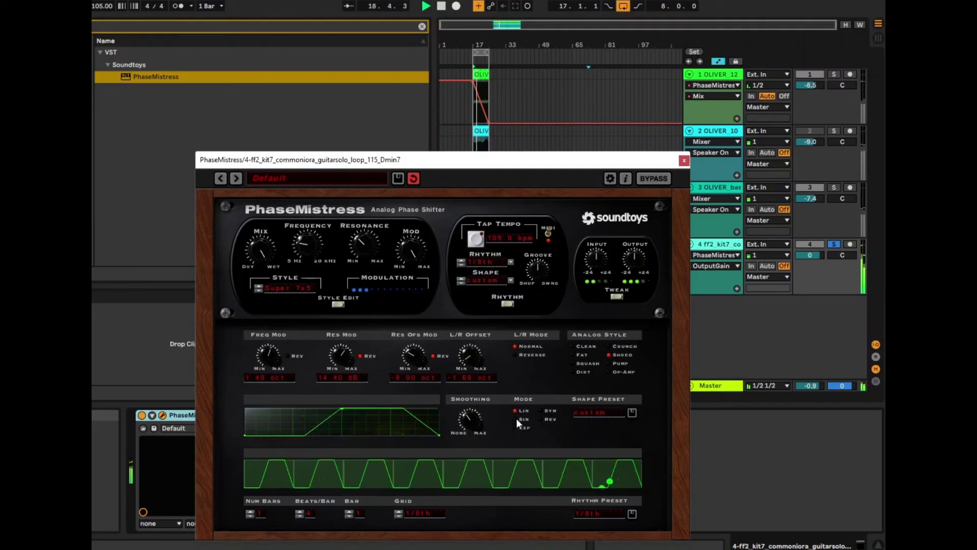
left_click(517, 419)
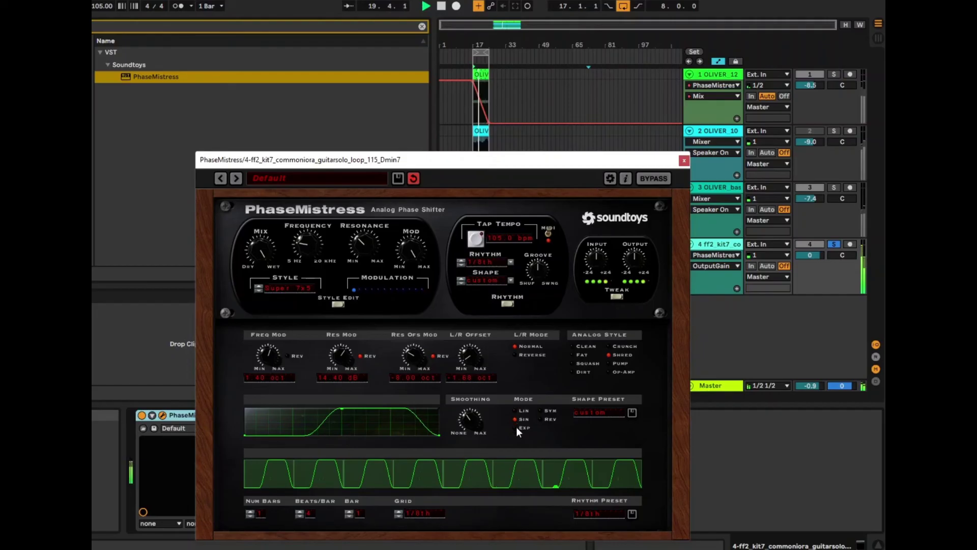
left_click(515, 411)
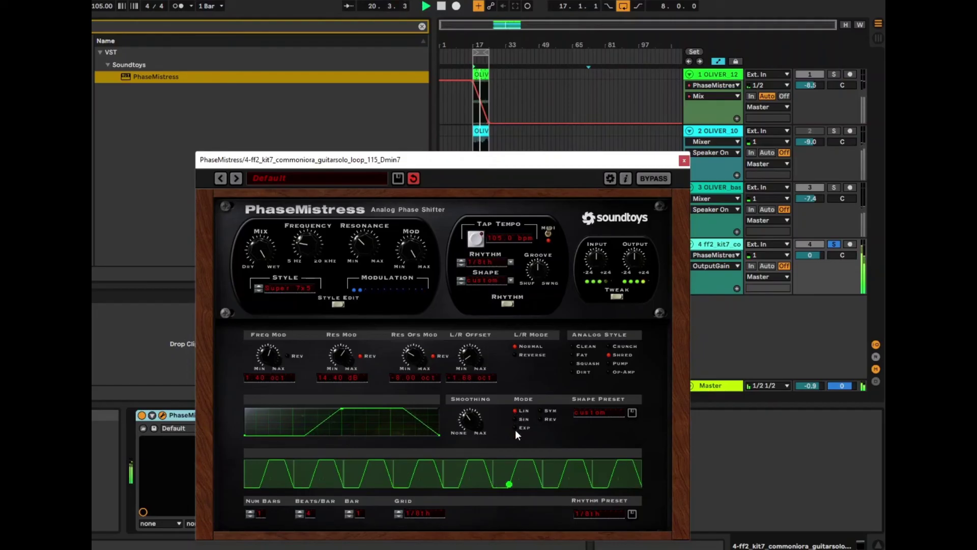
left_click(515, 429)
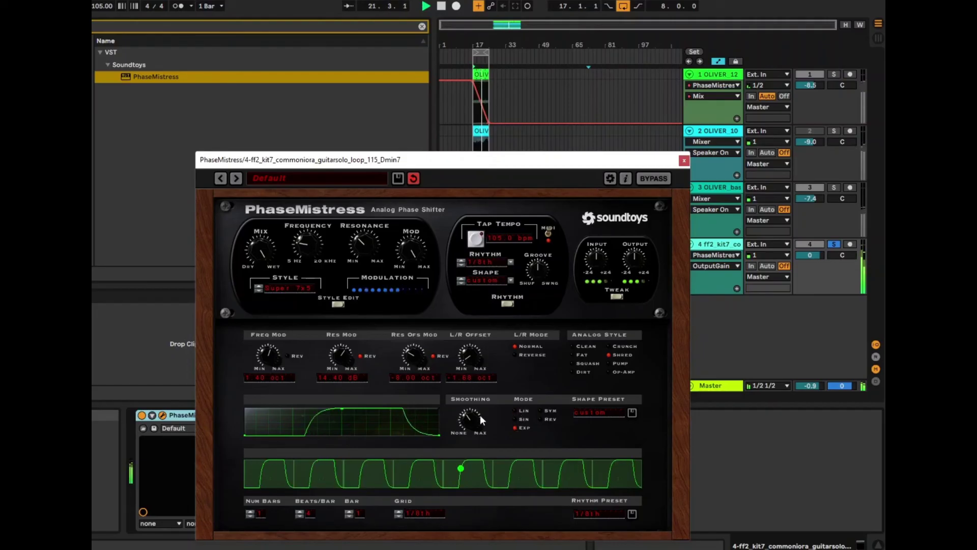
left_click_drag(481, 415, 475, 398)
left_click(541, 419)
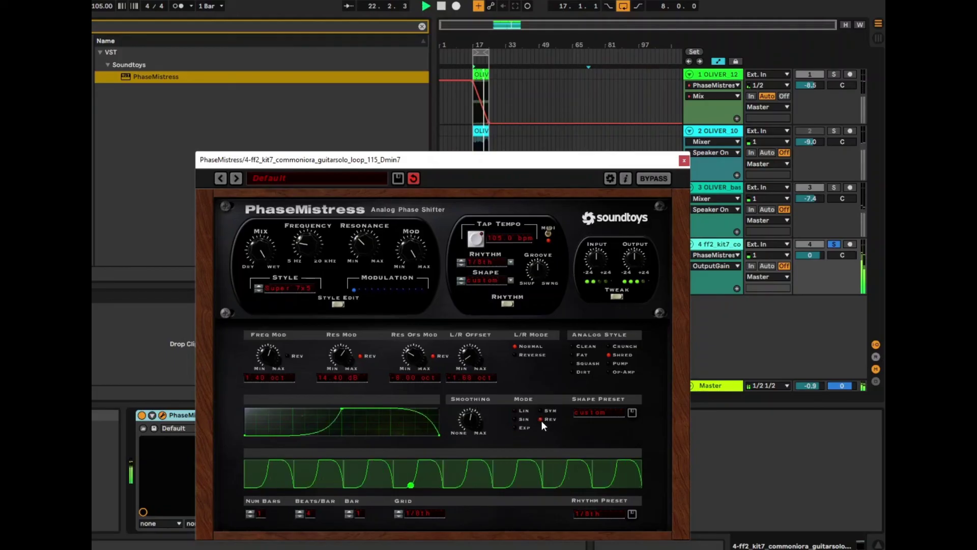
left_click(540, 412)
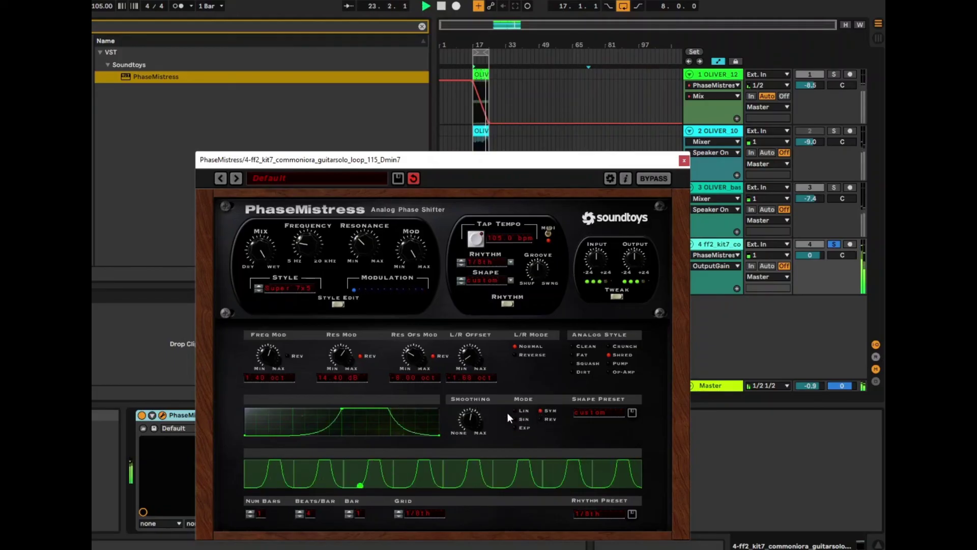
Choose the Square shape preset for the rhythm modulation
left_click(598, 414)
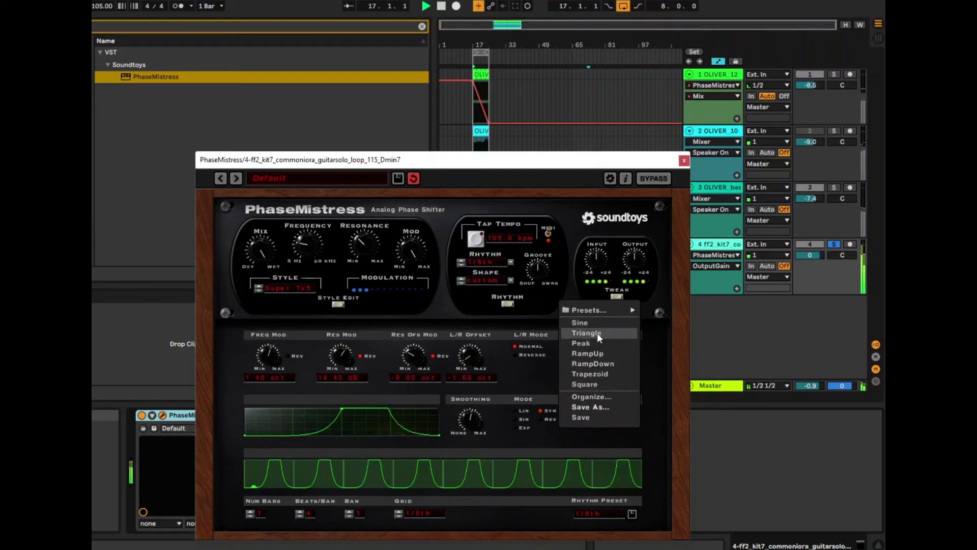
left_click(603, 386)
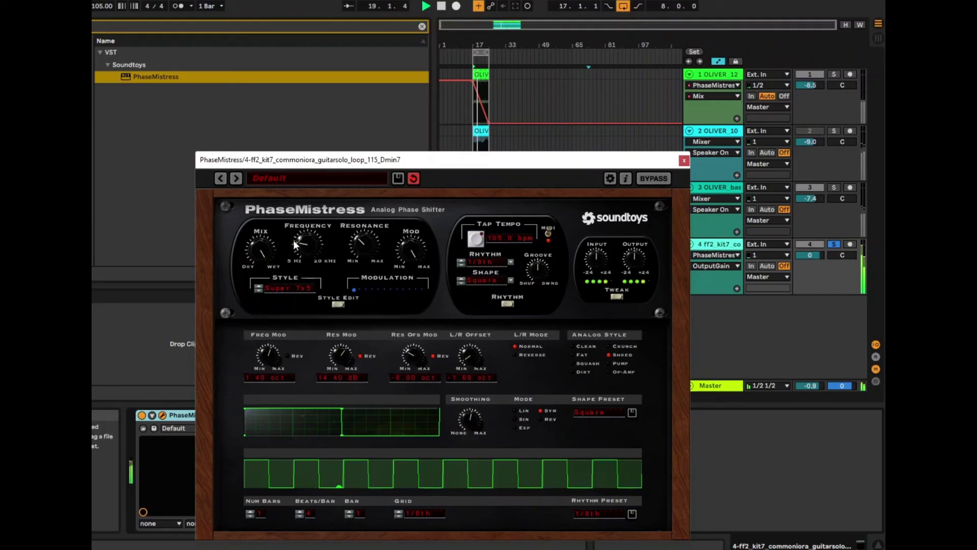
left_click(303, 176)
Load the 06 Guitar Disco Phaser preset and step through to Super 3 Stage Phaser
mouse_move(288, 202)
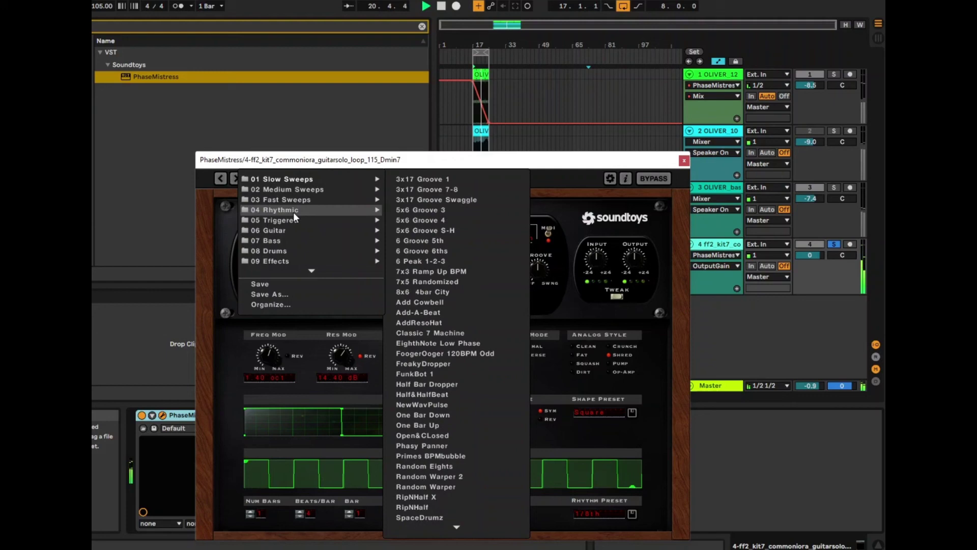
mouse_move(302, 232)
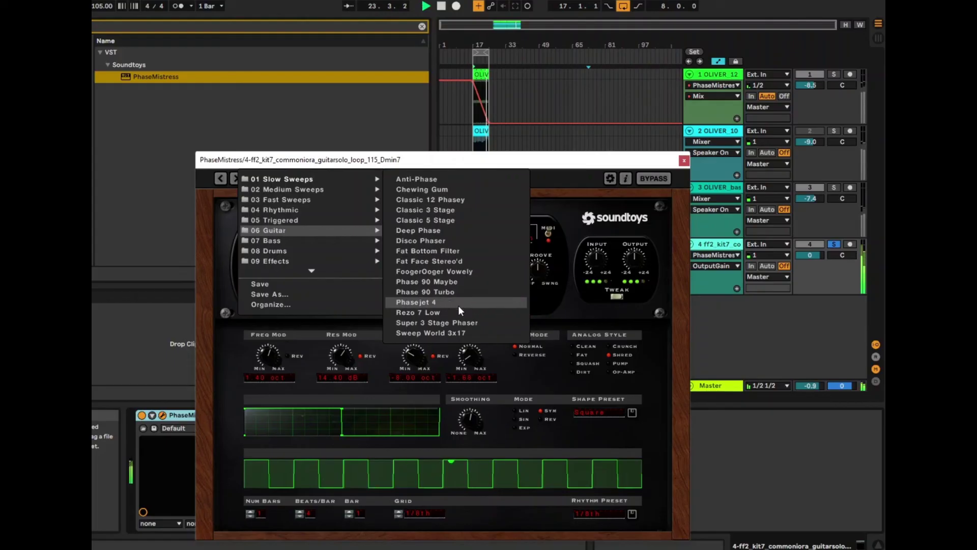
left_click(436, 243)
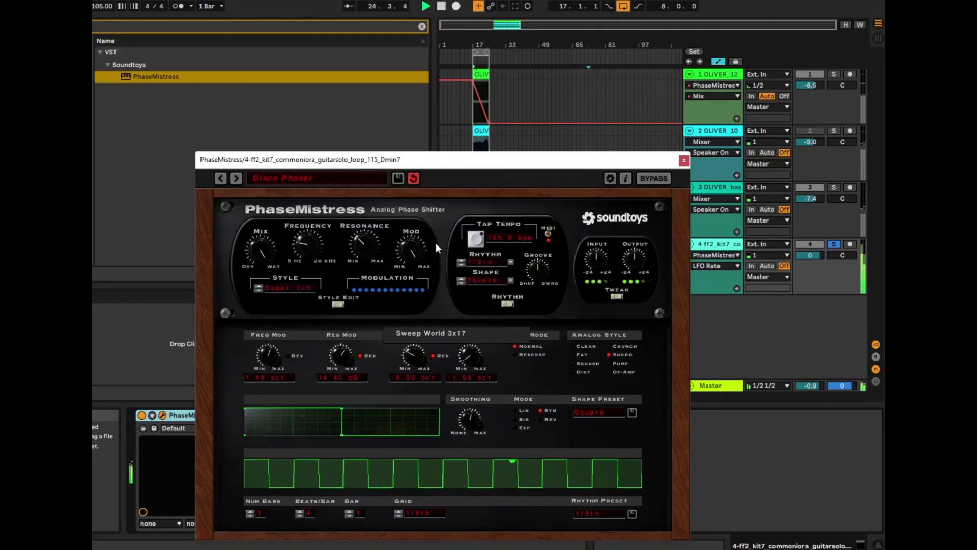
left_click(236, 178)
left_click(236, 178)
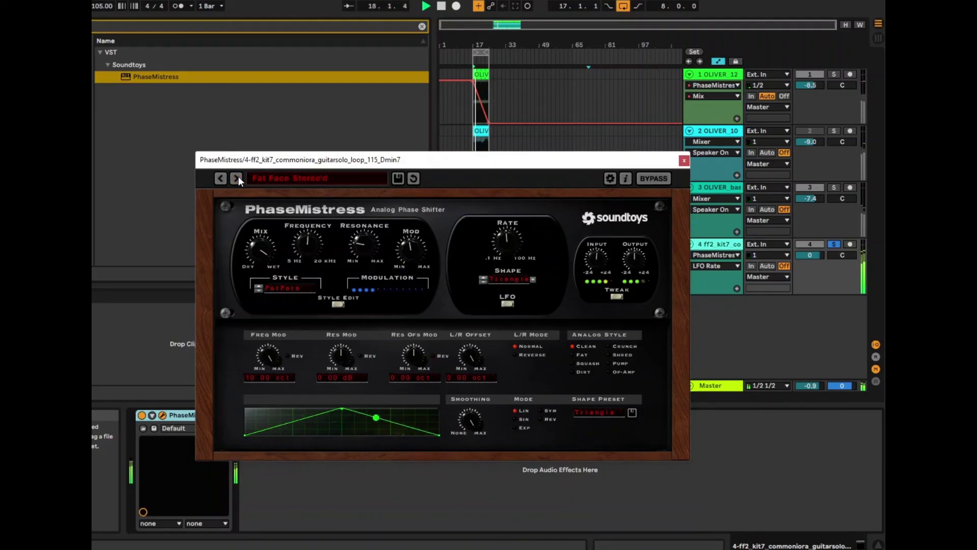
left_click(237, 177)
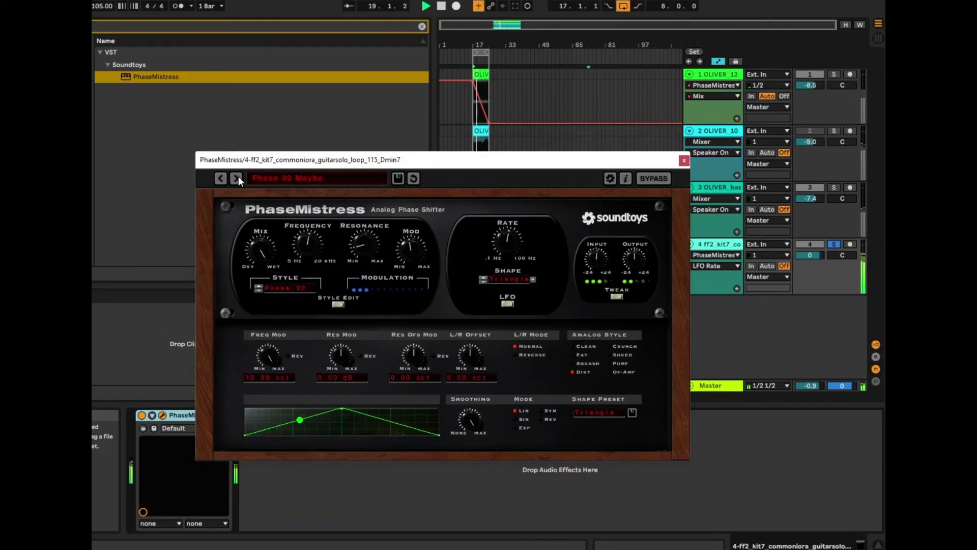
left_click(237, 177)
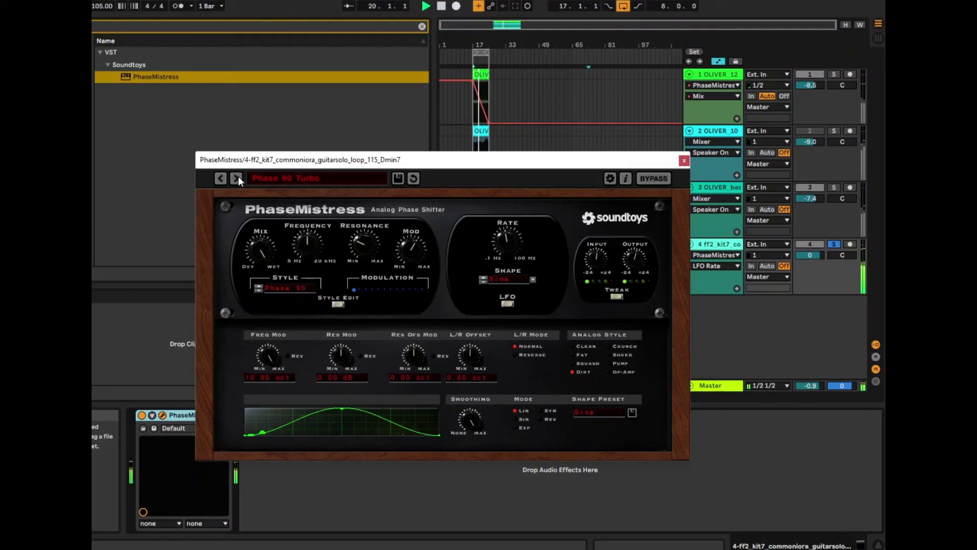
left_click(237, 177)
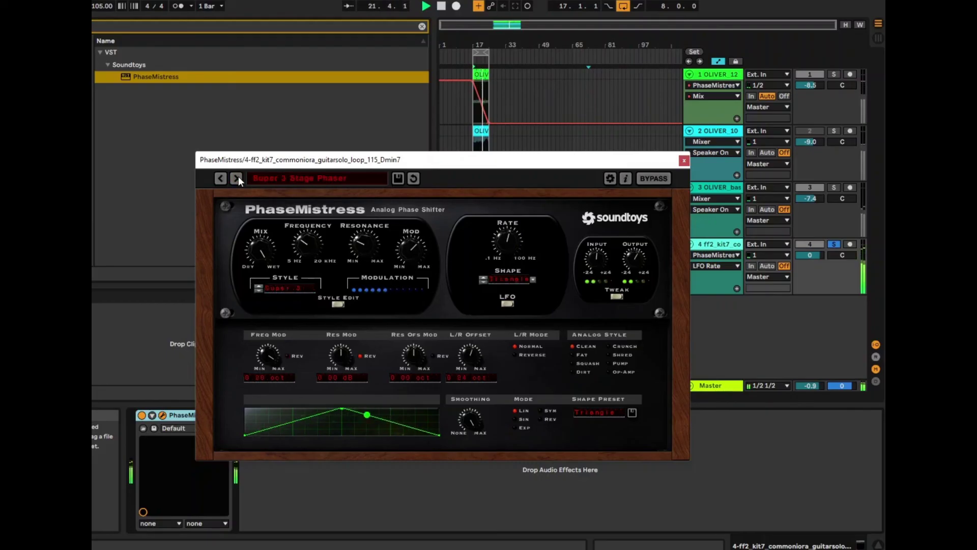
Unsolo the guitar loop track, raise track 3 to -3.9 and lower track 4
left_click(833, 244)
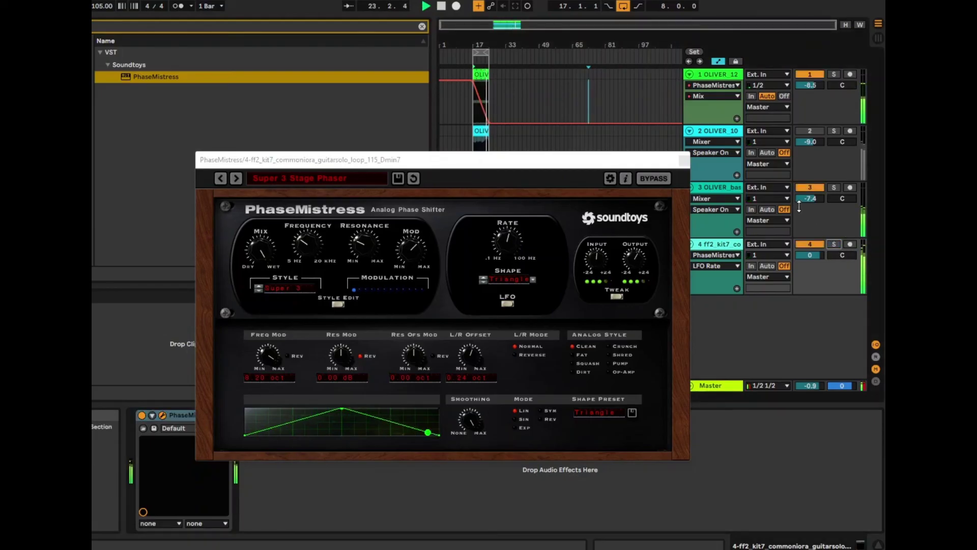
left_click_drag(810, 198, 810, 189)
left_click_drag(810, 255, 810, 258)
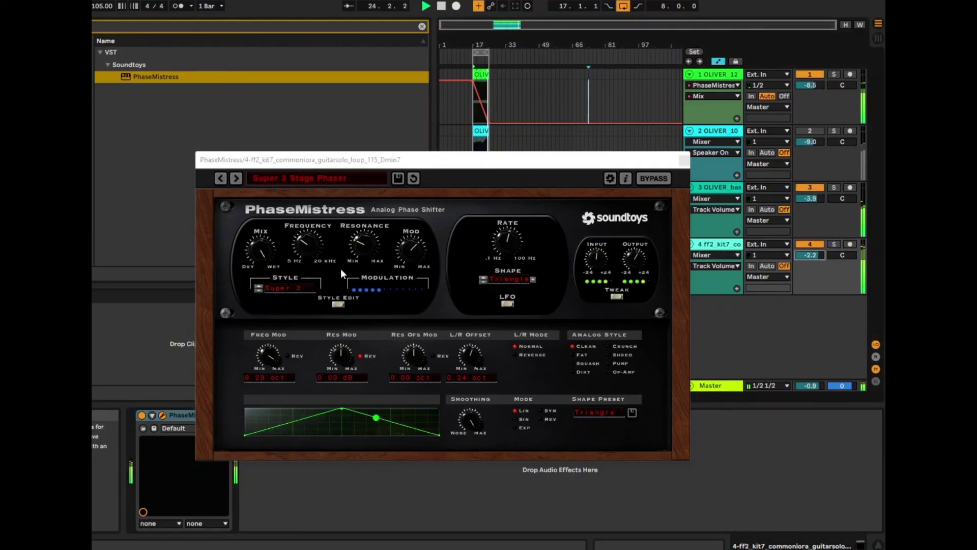
Advance to Sweep World 3x17, preview the next preset, and return to Sweep World 3x17
left_click(236, 178)
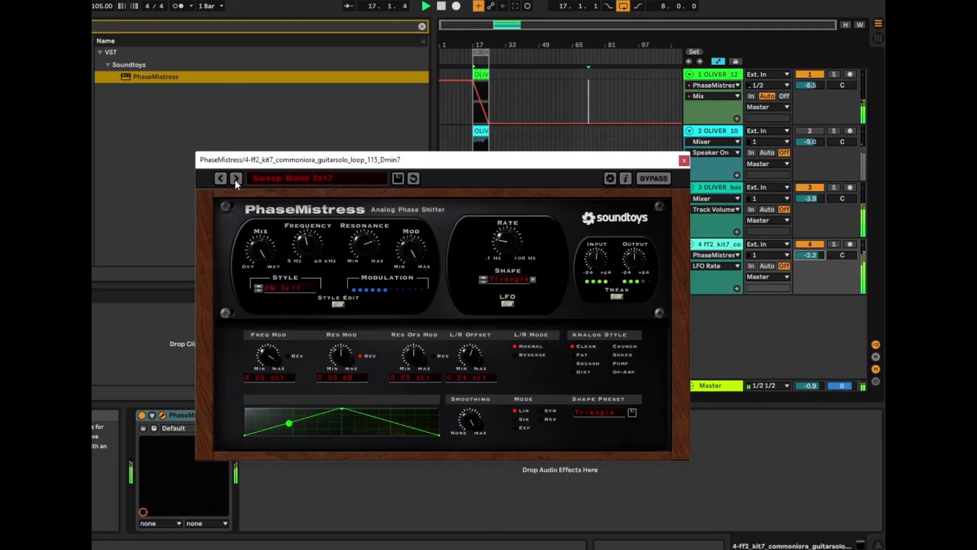
left_click(236, 178)
left_click(220, 181)
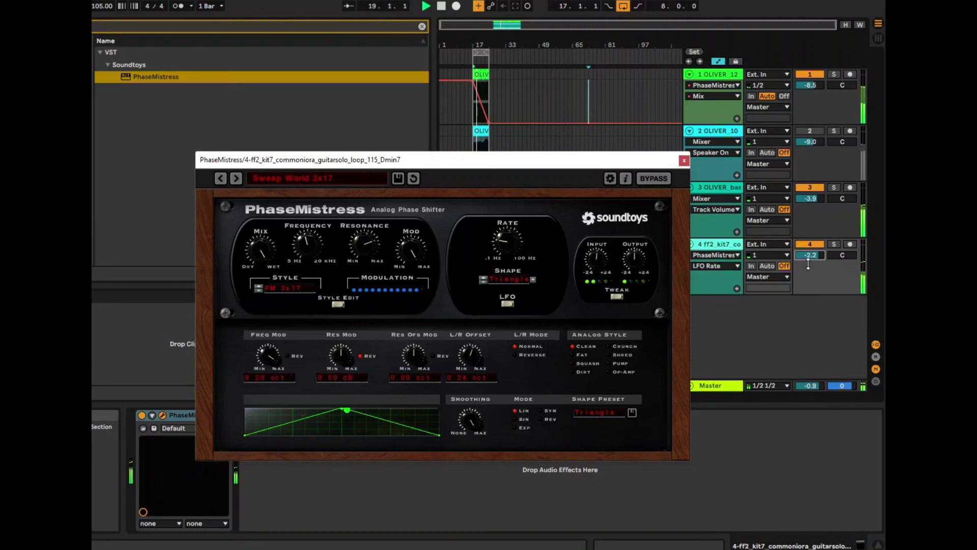
Enable the disco strings track, lower it to -11.2, and add PhaseMistress to it
left_click(683, 162)
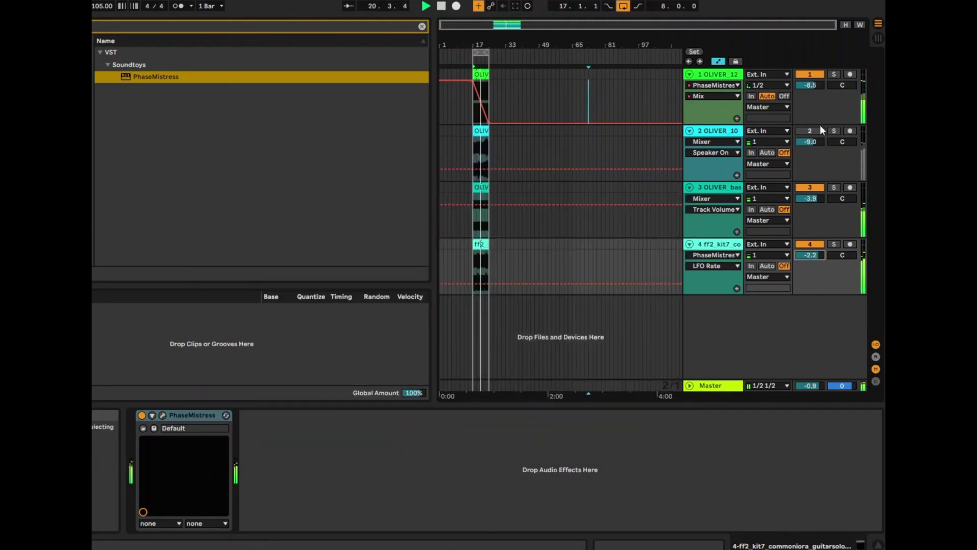
left_click(810, 131)
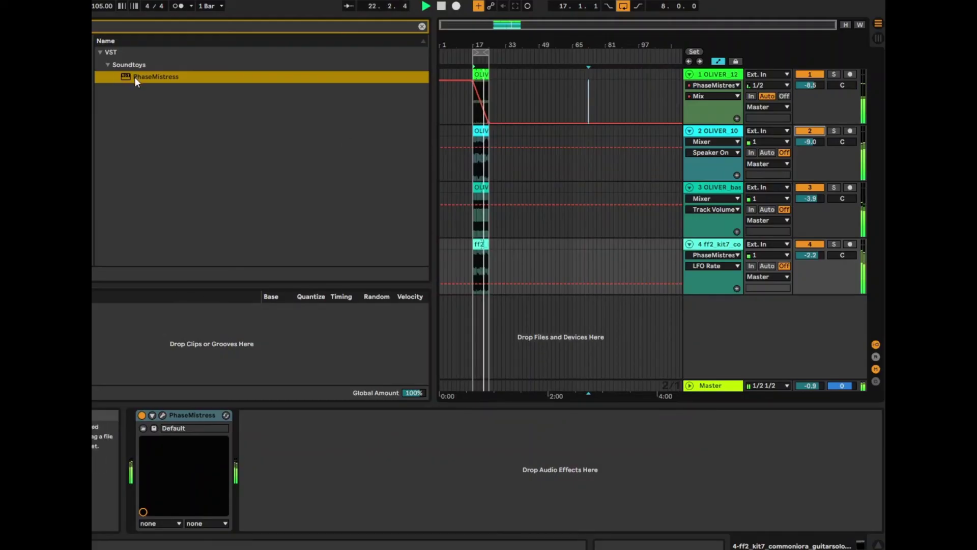
left_click(713, 130)
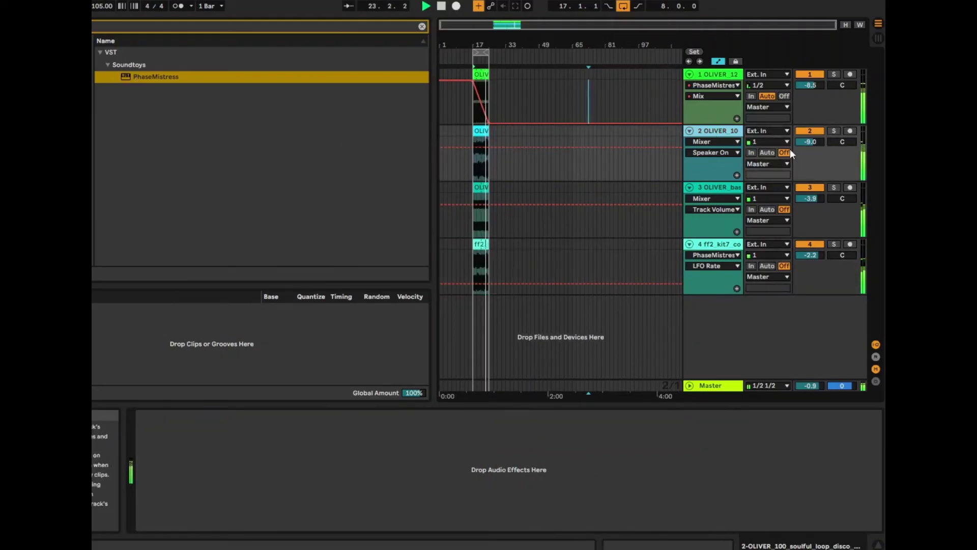
left_click_drag(810, 142, 810, 152)
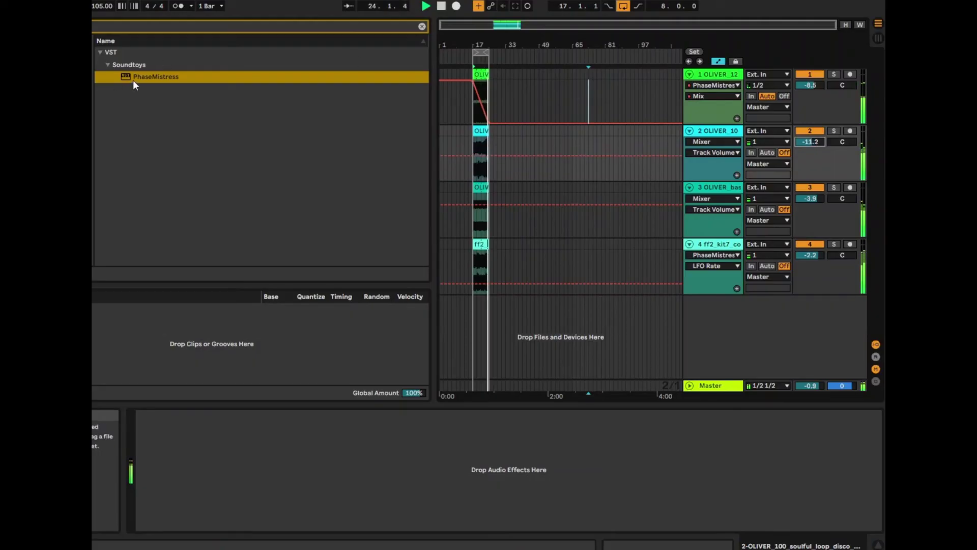
left_click_drag(135, 84, 222, 467)
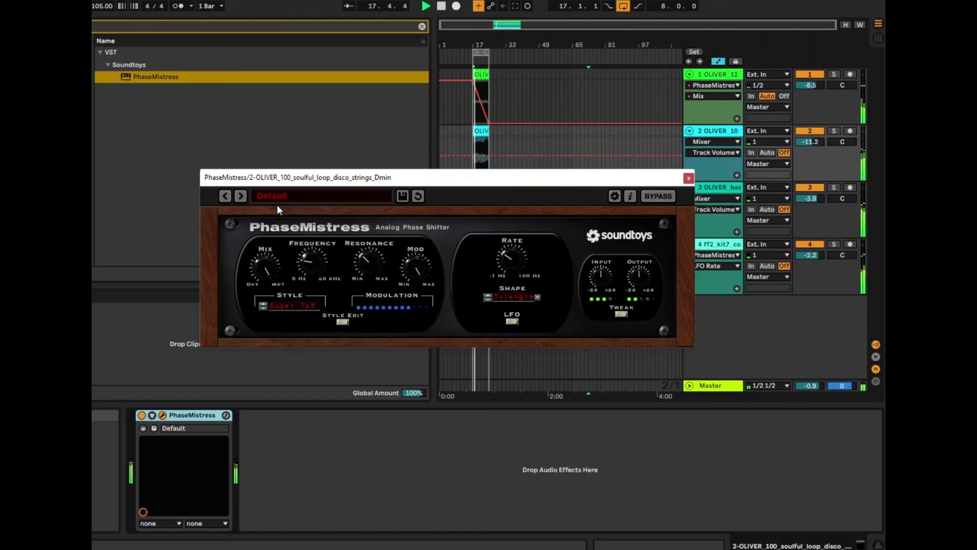
Turn up Resonance, set Frequency low, increase Mod depth, and pull Mix toward the middle
left_click_drag(312, 262, 319, 224)
left_click_drag(364, 260, 373, 228)
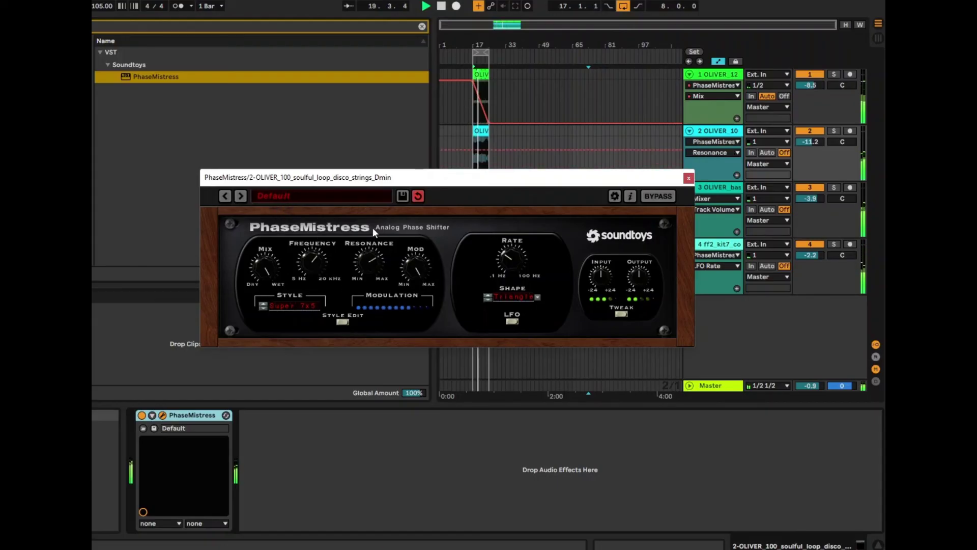
left_click_drag(306, 258, 330, 323)
mouse_move(400, 282)
left_mouse_down()
mouse_move(408, 292)
mouse_move(396, 291)
left_mouse_up()
left_click_drag(266, 251, 265, 283)
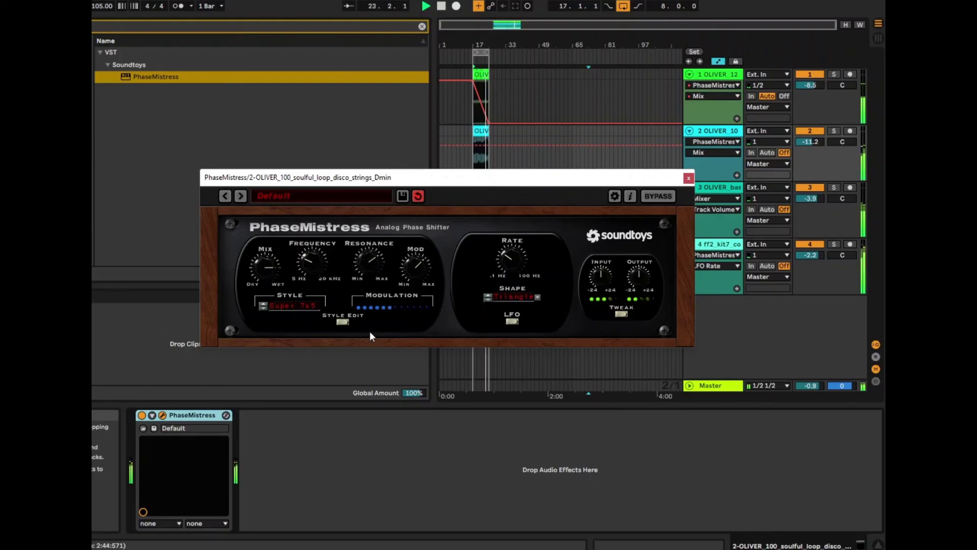
Audition the BiPhase, DOD 201, Vacuum and PM 11x6 styles in Style Edit
left_click(342, 322)
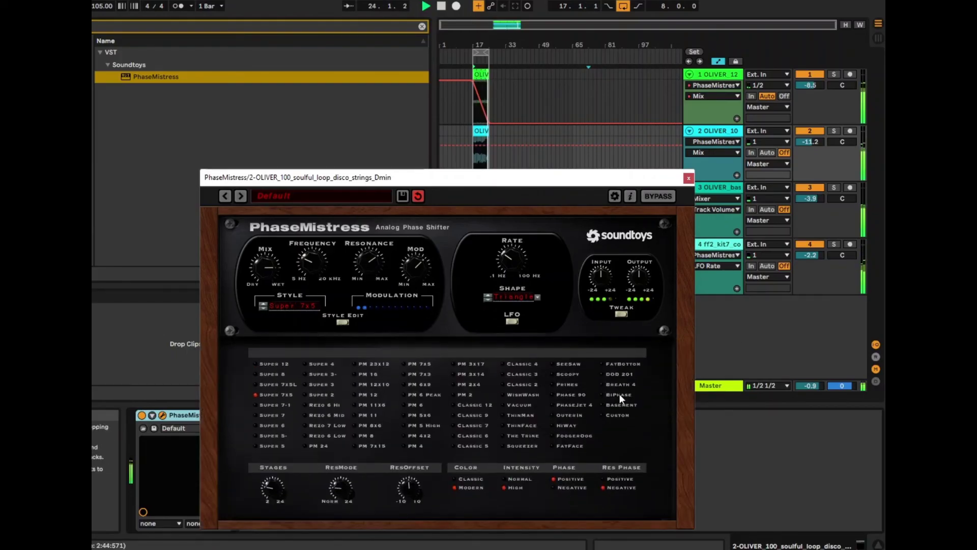
left_click(619, 394)
left_click(613, 374)
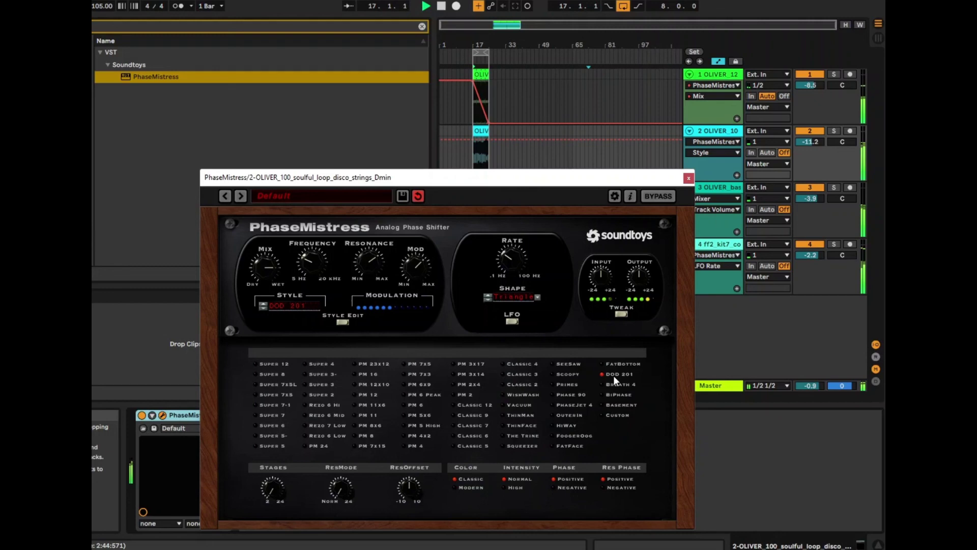
left_click(522, 406)
left_click(371, 406)
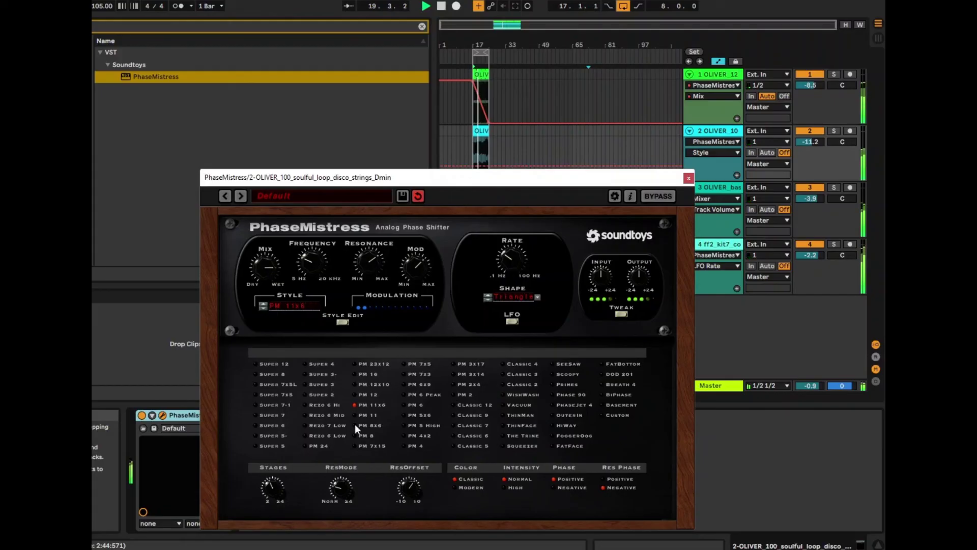
Edit the resonance offset into a Custom style, stop playback, and move the plugin window aside
left_click_drag(418, 472, 410, 478)
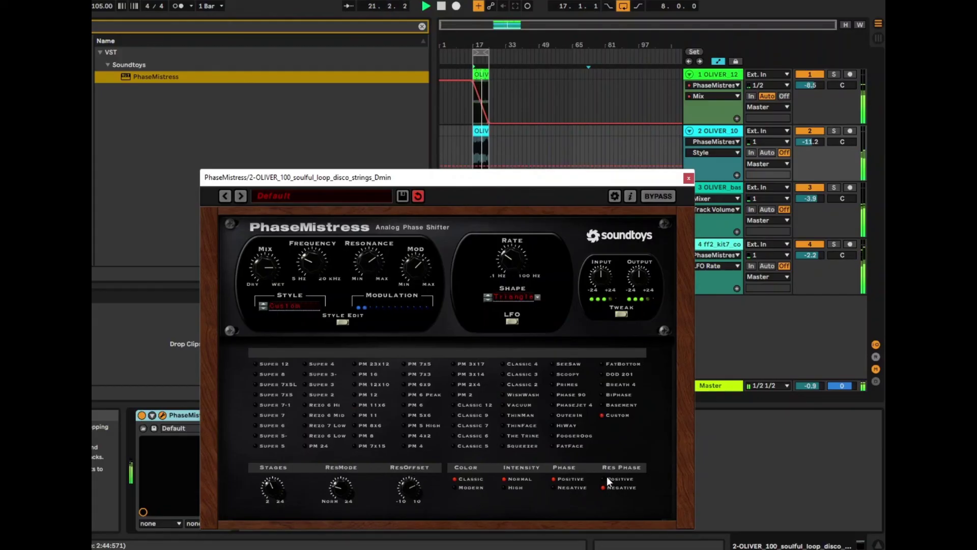
left_click(603, 166)
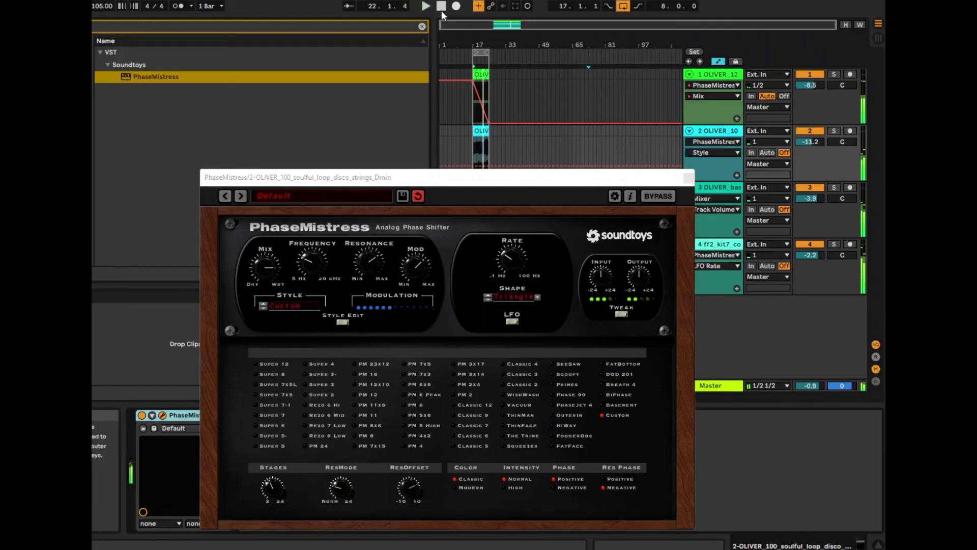
left_click_drag(608, 186, 729, 163)
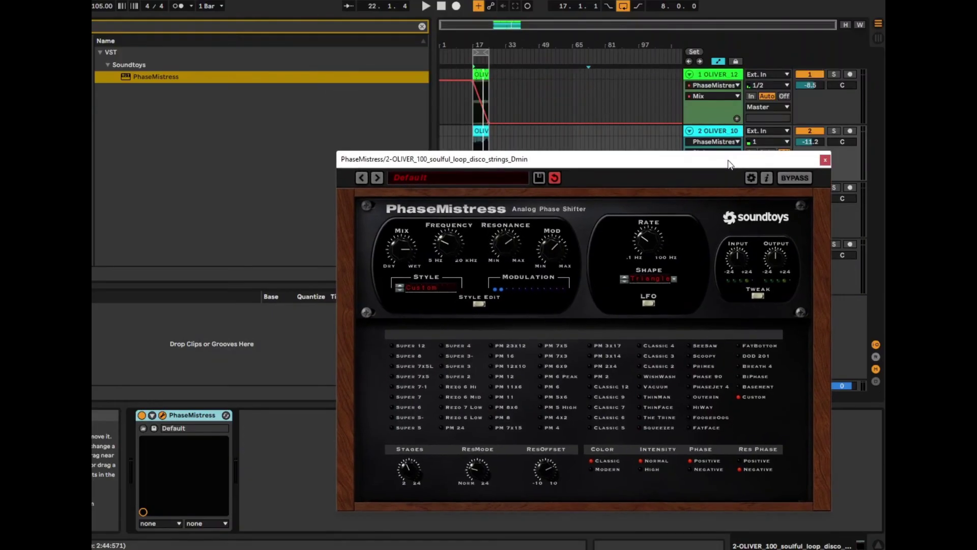